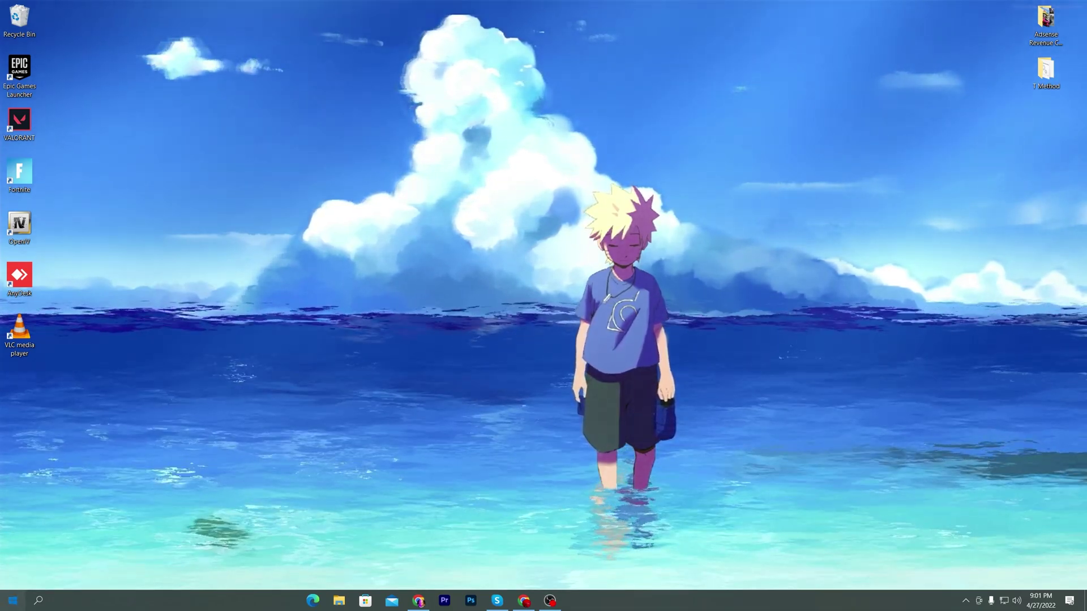
Step: Launch Settings from Start and search 'start' to reach the Startup Apps page
{"action": "left_click", "coordinate": [12, 600]}
{"action": "left_click", "coordinate": [15, 555]}
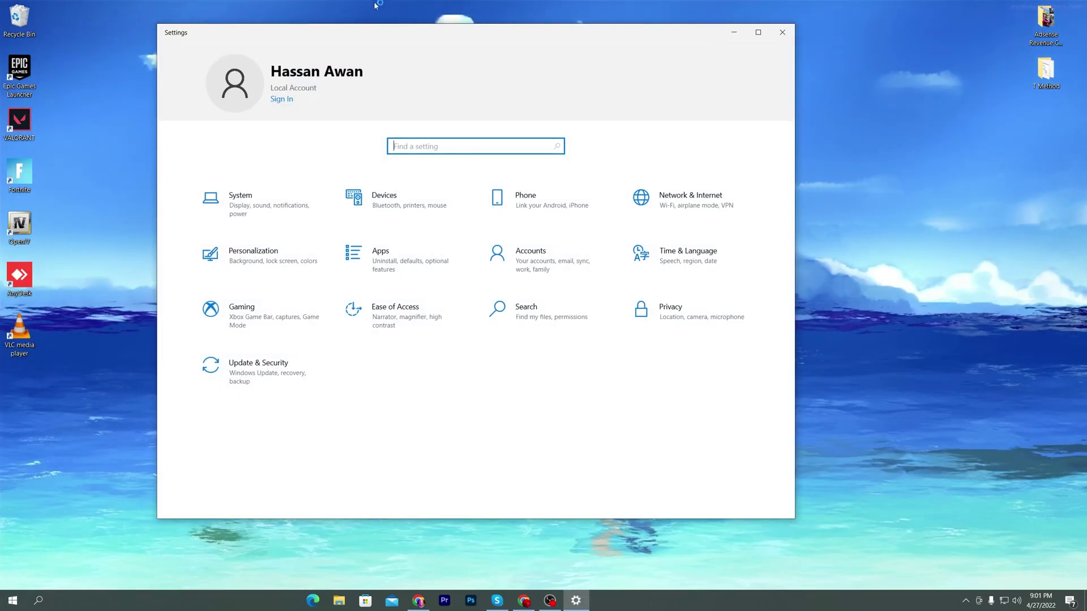
{"action": "left_click_drag", "start_coordinate": [417, 35], "coordinate": [465, 35]}
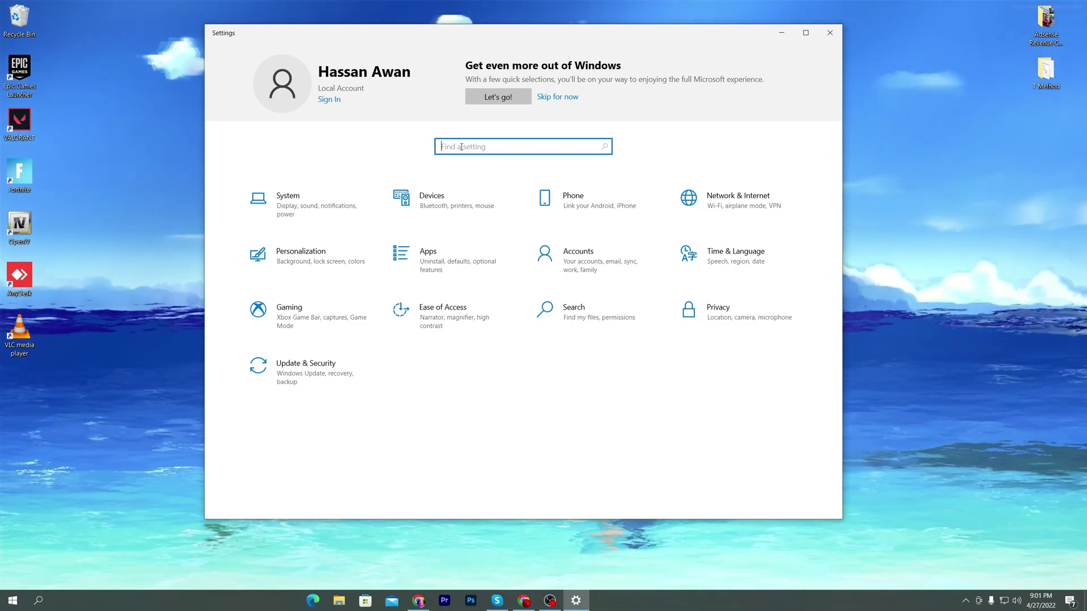
{"action": "type", "text": "s"}
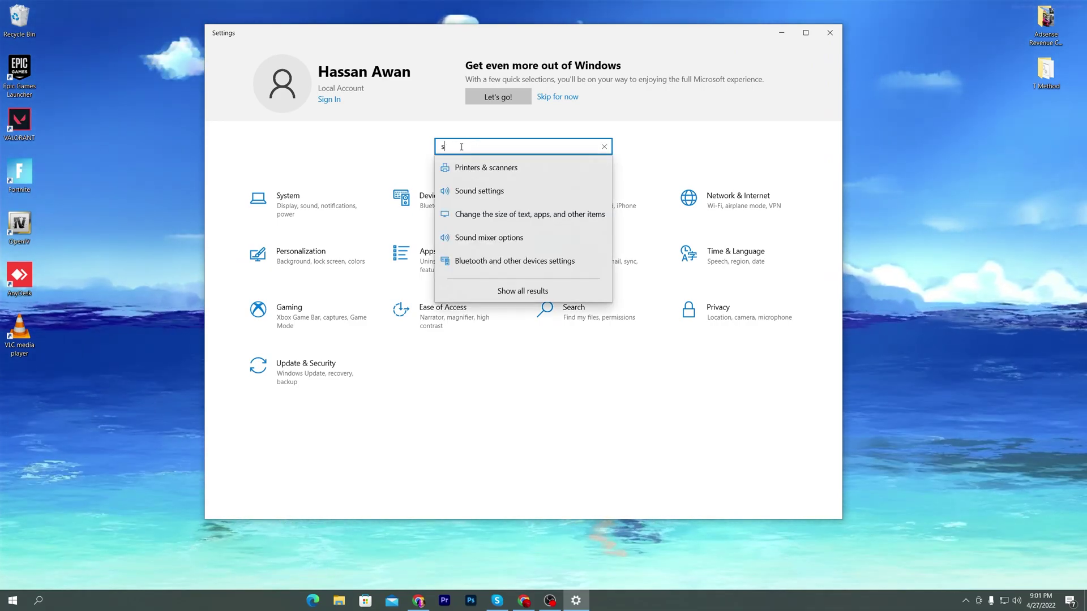
{"action": "type", "text": "tart"}
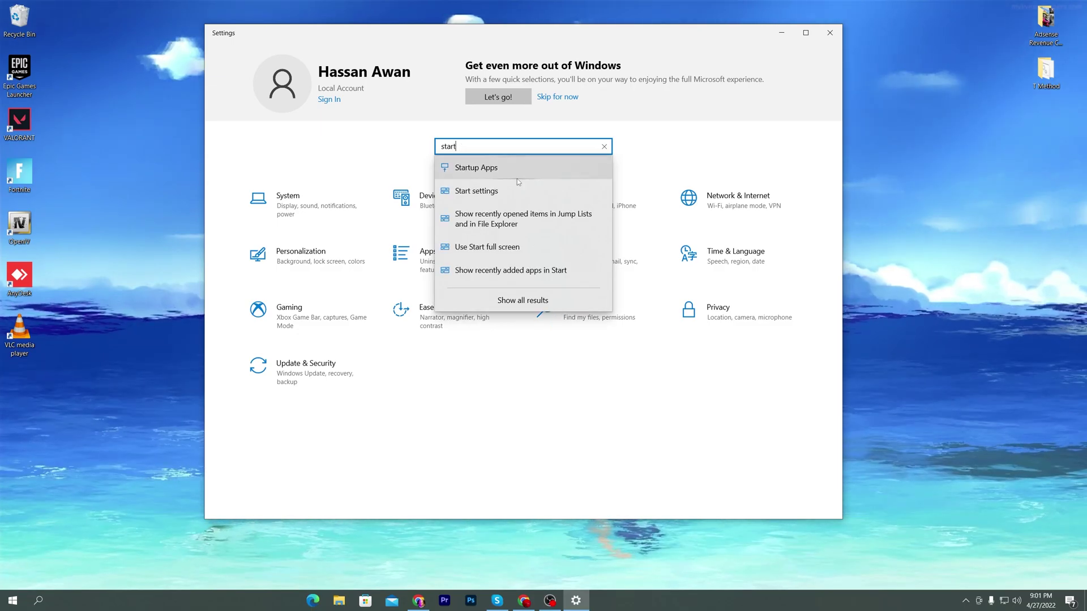
{"action": "left_click", "coordinate": [510, 171]}
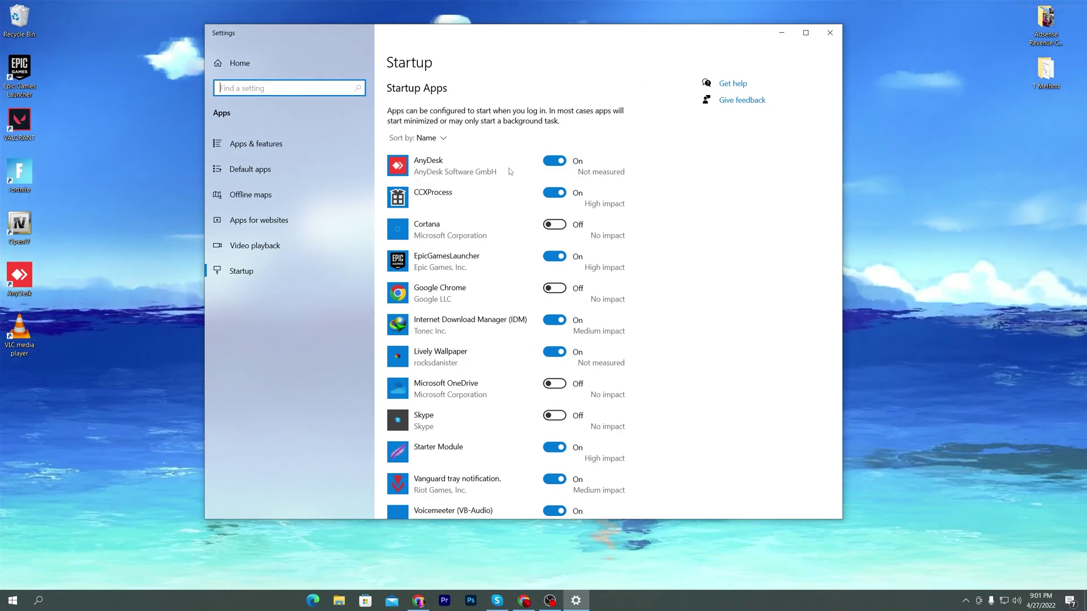
Step: Switch off AnyDesk, CCXProcess, EpicGamesLauncher and Internet Download Manager at startup, then return Home
{"action": "left_click", "coordinate": [552, 161]}
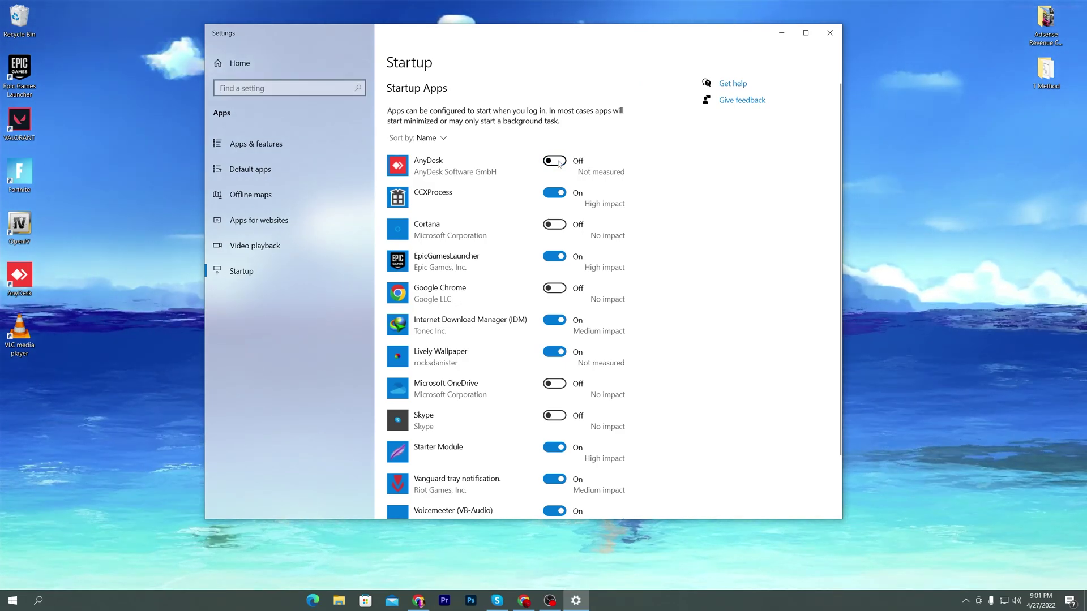
{"action": "left_click", "coordinate": [554, 193]}
{"action": "scroll", "coordinate": [435, 197], "scroll_direction": "down", "scroll_amount": 3}
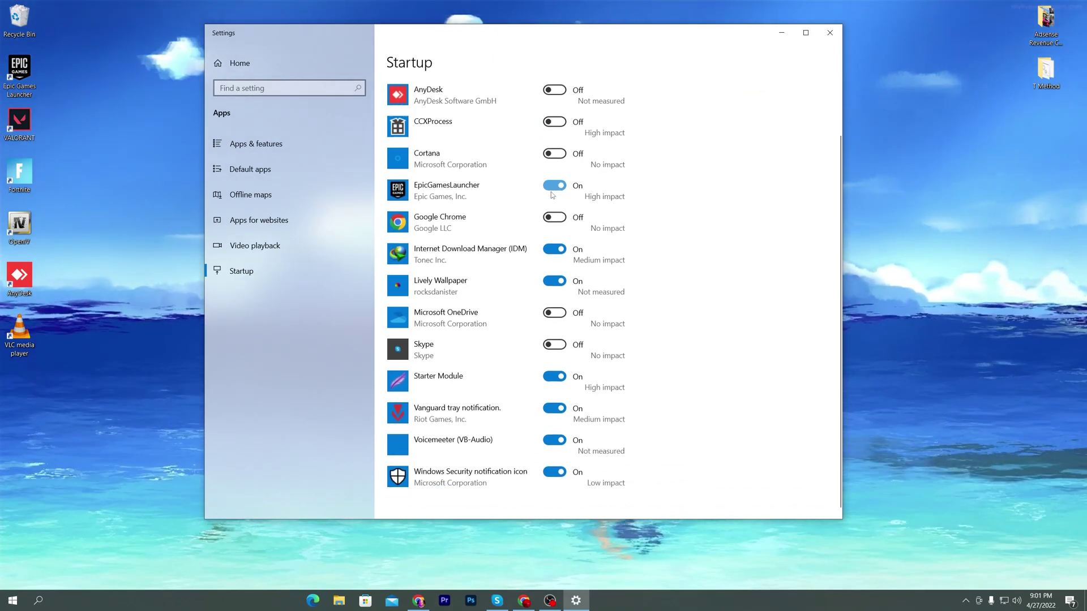
{"action": "left_click", "coordinate": [553, 183]}
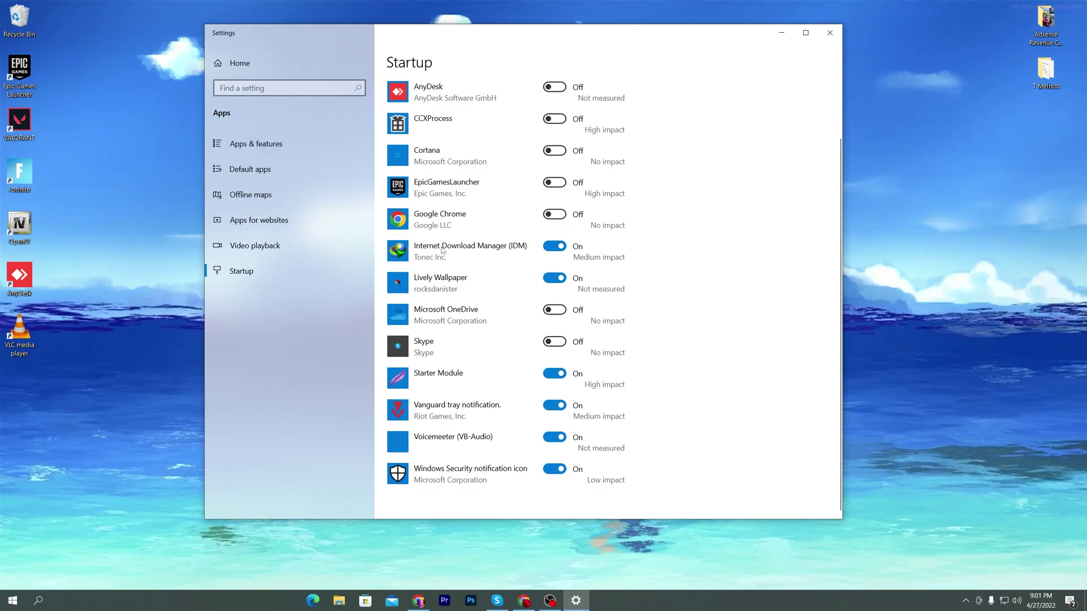
{"action": "left_click", "coordinate": [553, 246]}
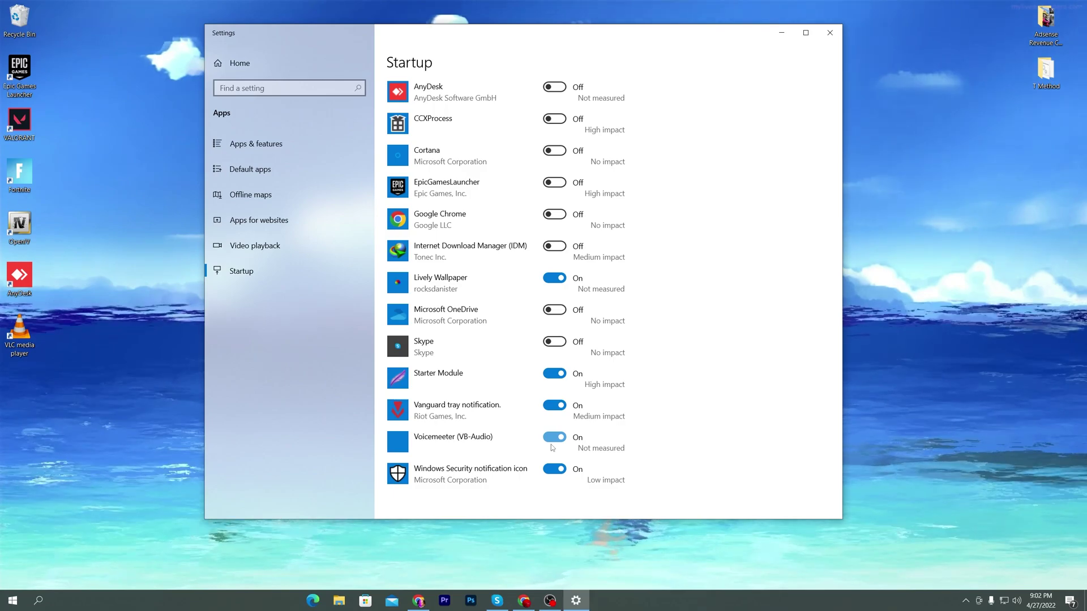
{"action": "left_click", "coordinate": [253, 61]}
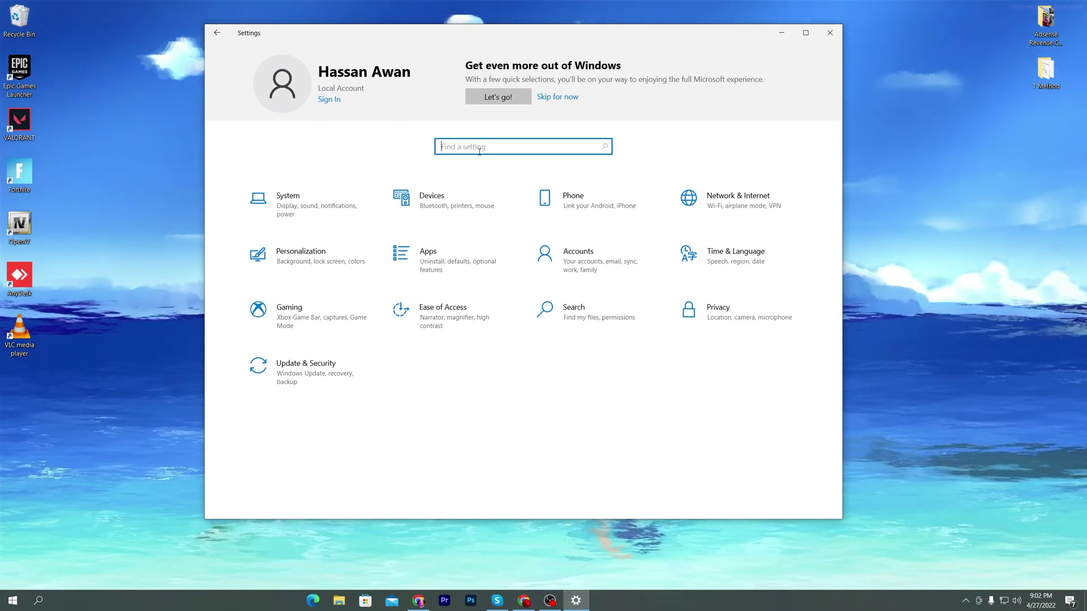
Step: Search 'sto', pick Delete temporary files, and open the C: drive's Temporary files breakdown
{"action": "type", "text": "sto"}
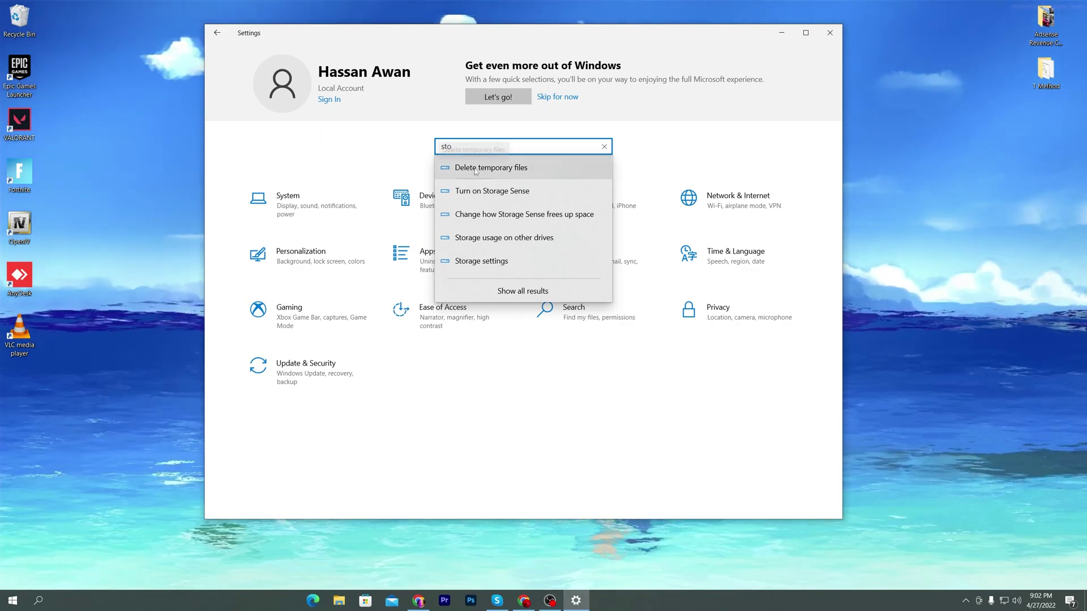
{"action": "left_click", "coordinate": [475, 170]}
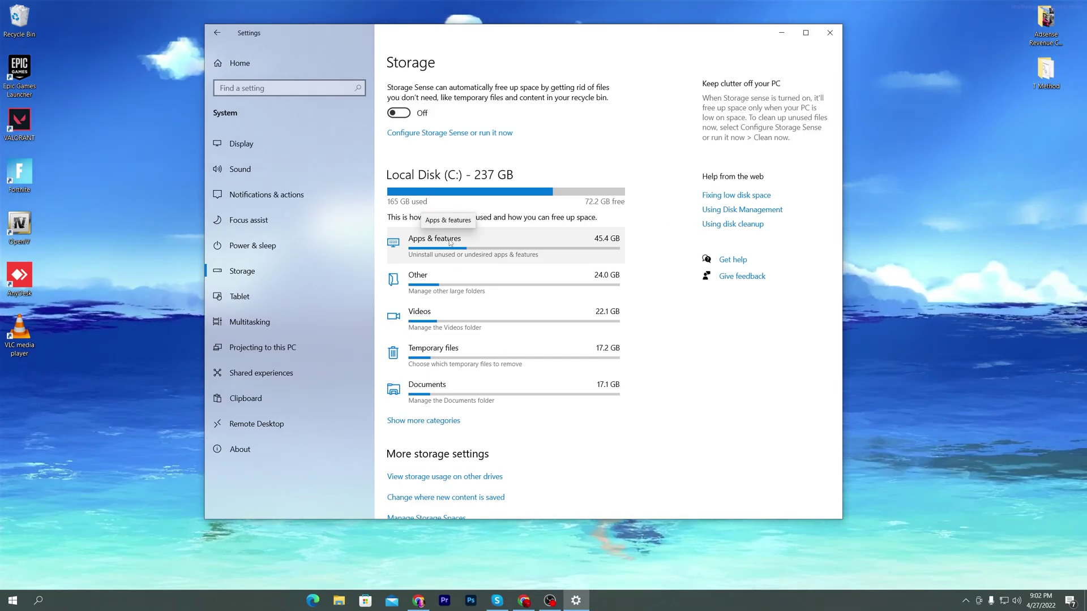
{"action": "scroll", "coordinate": [450, 242], "scroll_direction": "down", "scroll_amount": 2}
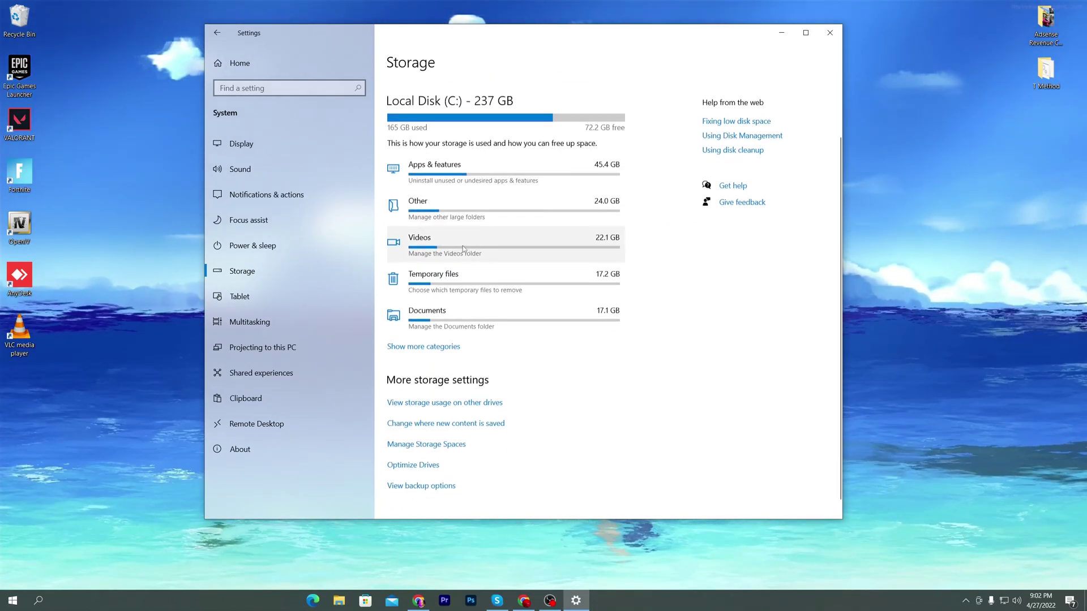
{"action": "left_click", "coordinate": [576, 279]}
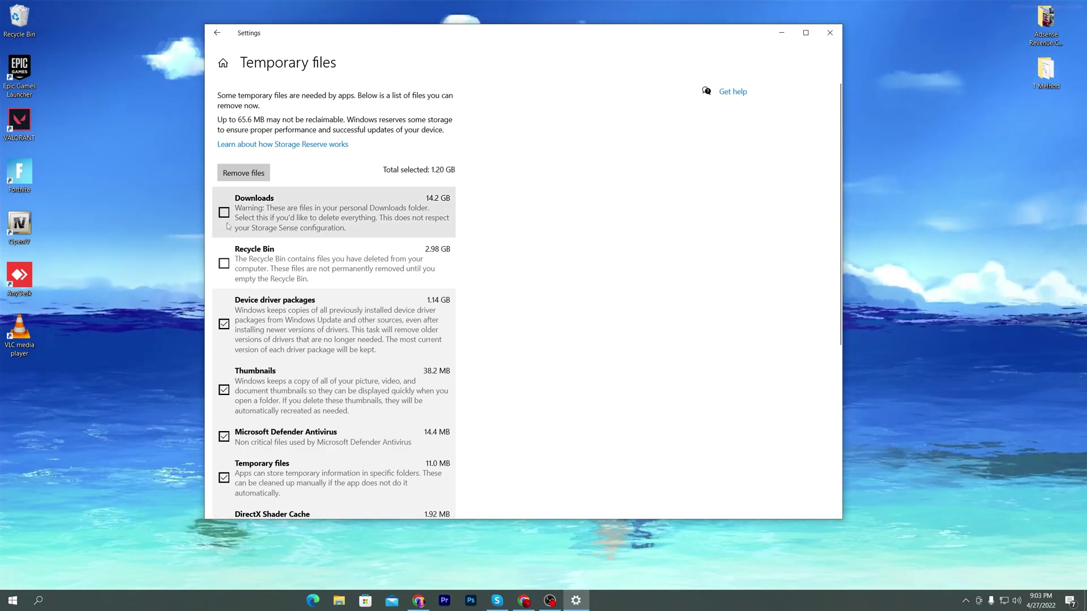
Step: Tick Recycle Bin and Delivery Optimization Files, leave Downloads unticked, and remove the selected files
{"action": "left_click", "coordinate": [224, 264]}
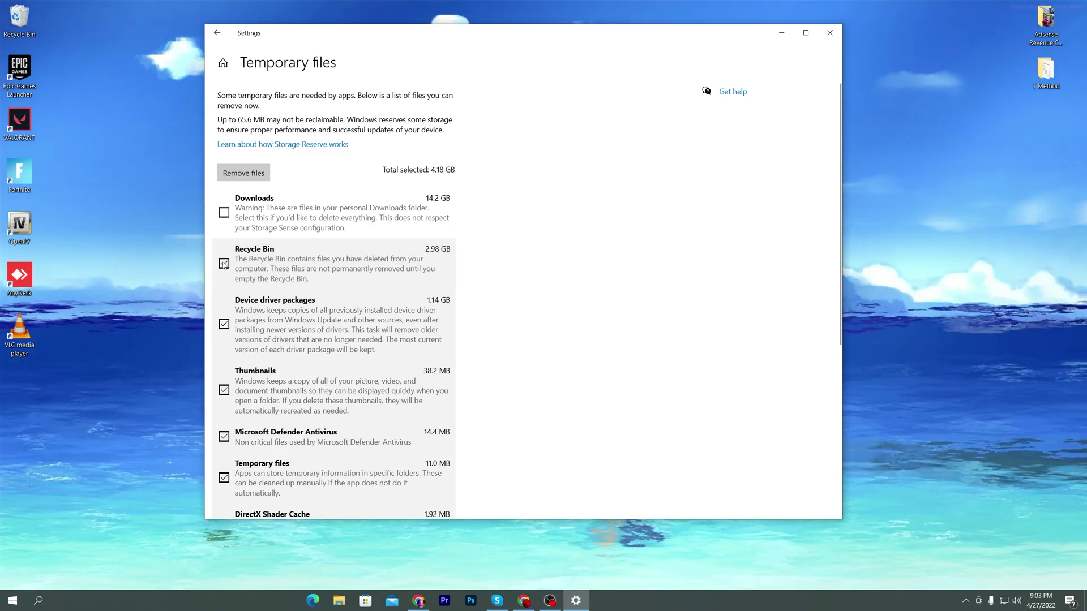
{"action": "scroll", "coordinate": [305, 264], "scroll_direction": "down", "scroll_amount": 3}
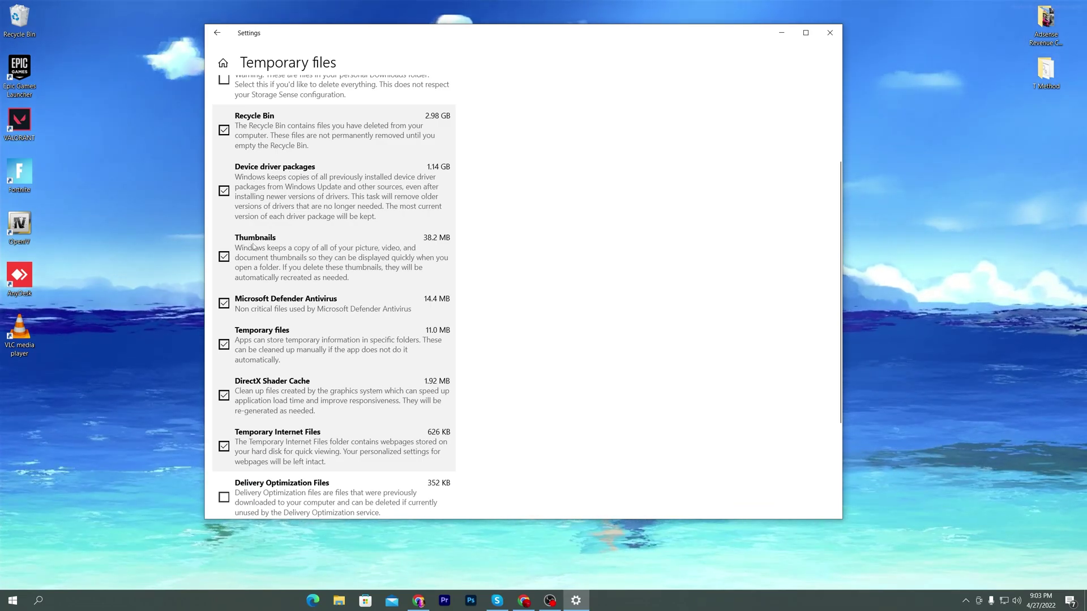
{"action": "scroll", "coordinate": [255, 247], "scroll_direction": "down", "scroll_amount": 2}
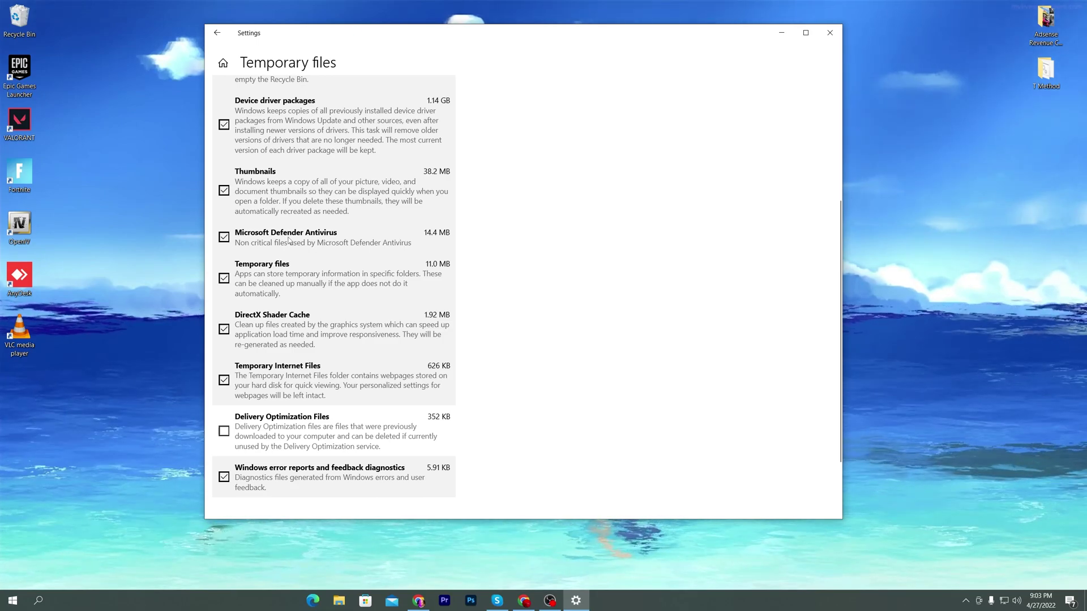
{"action": "scroll", "coordinate": [255, 270], "scroll_direction": "down", "scroll_amount": 1}
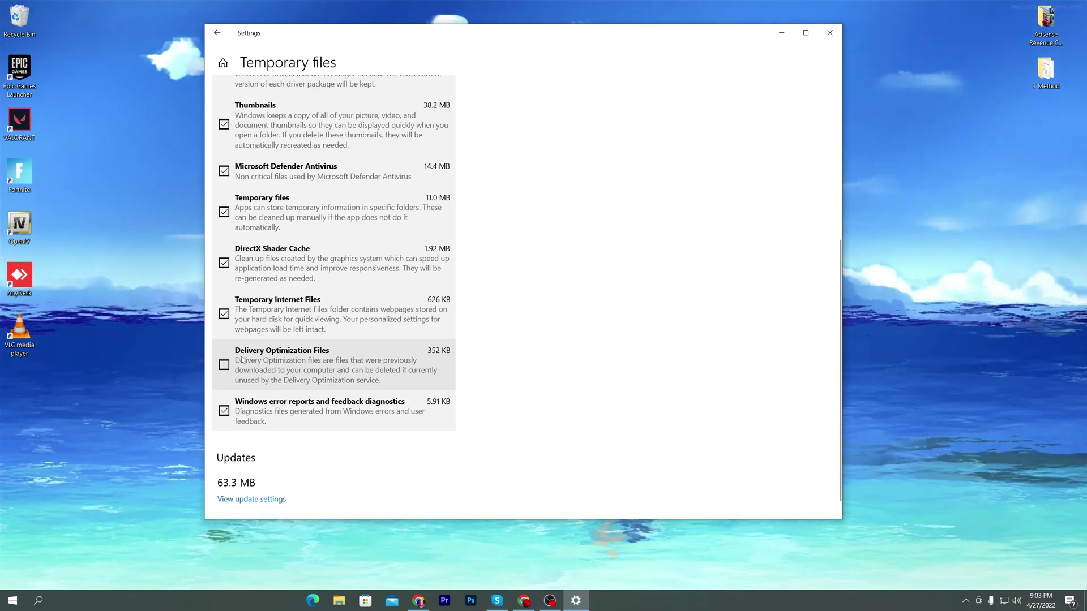
{"action": "left_click", "coordinate": [220, 368]}
{"action": "scroll", "coordinate": [279, 381], "scroll_direction": "down", "scroll_amount": 1}
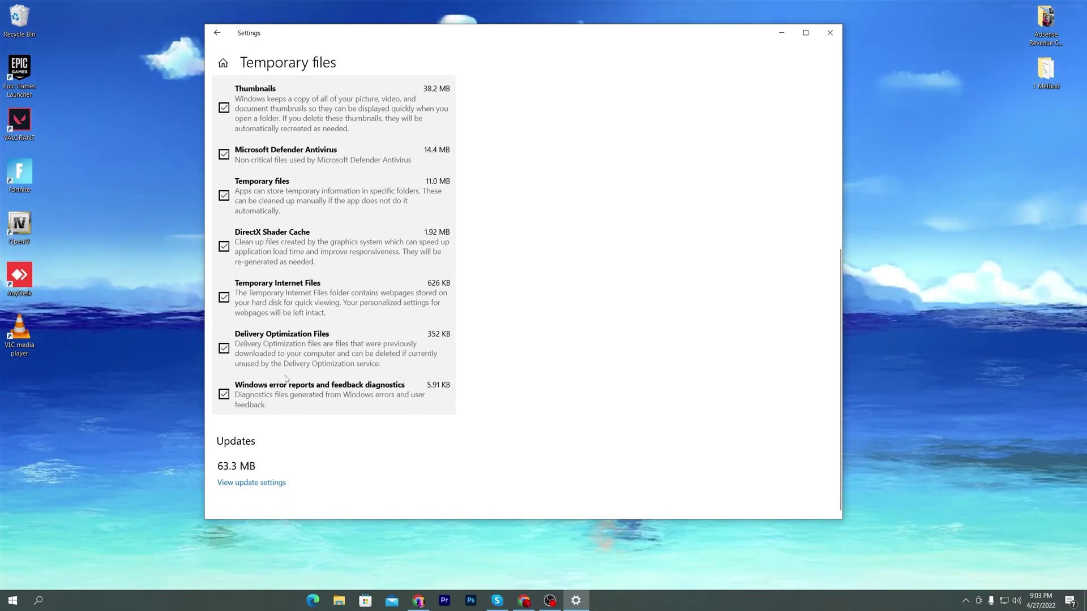
{"action": "scroll", "coordinate": [279, 379], "scroll_direction": "up", "scroll_amount": 5}
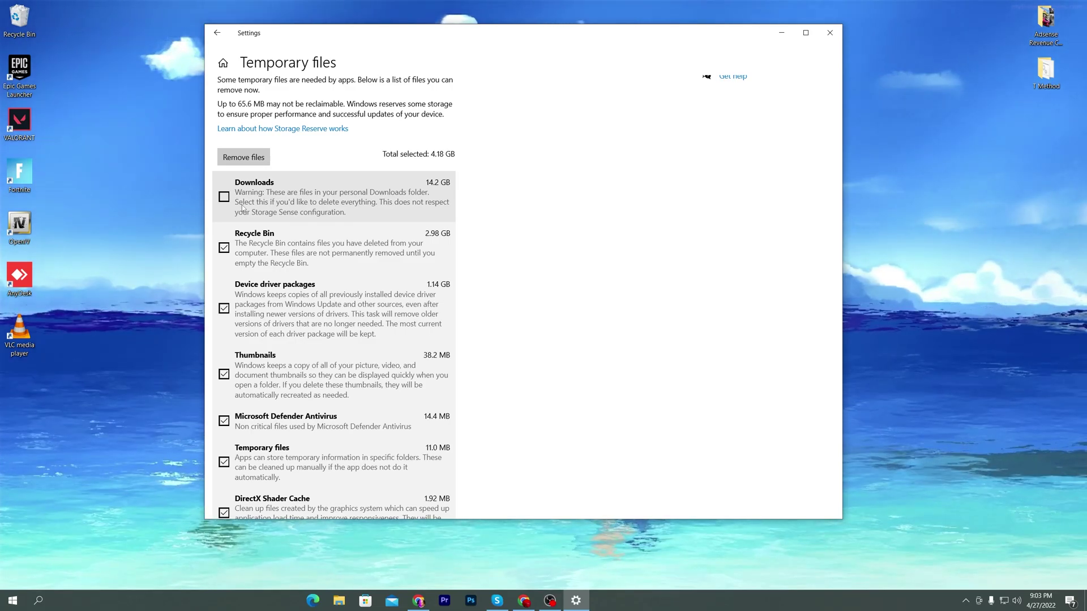
{"action": "left_click", "coordinate": [245, 158]}
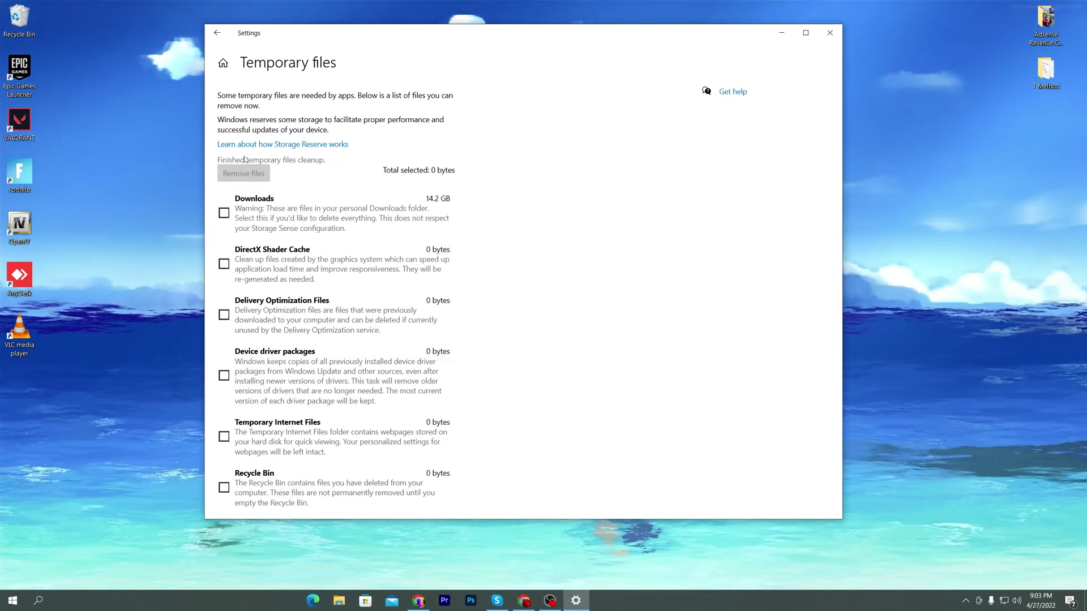
Step: Find Storage Sense via a 'sto' search, toggle it on then back off, and return Home
{"action": "left_click", "coordinate": [223, 64]}
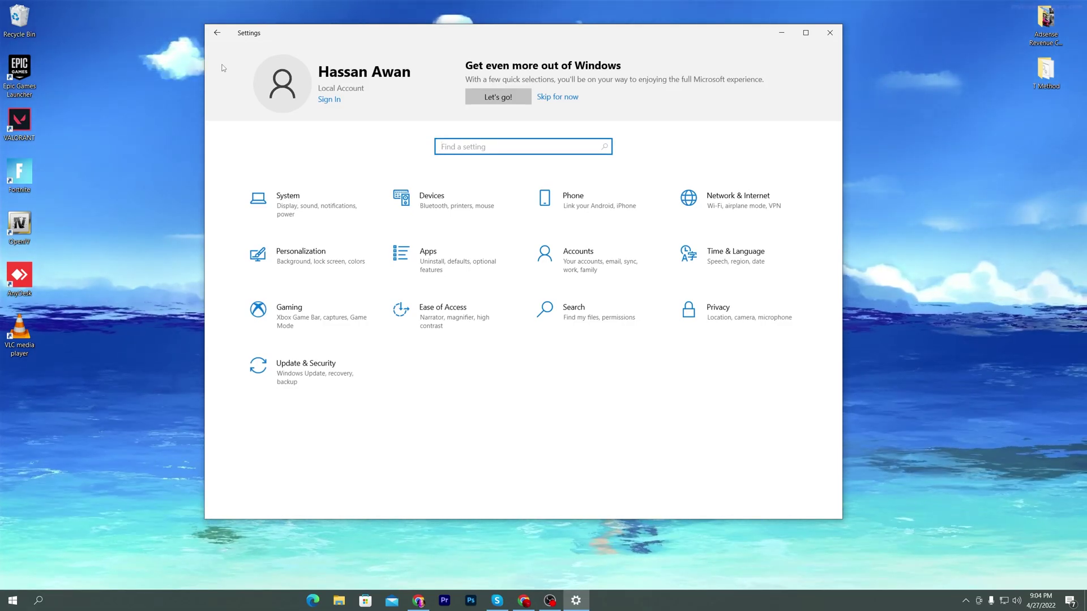
{"action": "type", "text": "sto"}
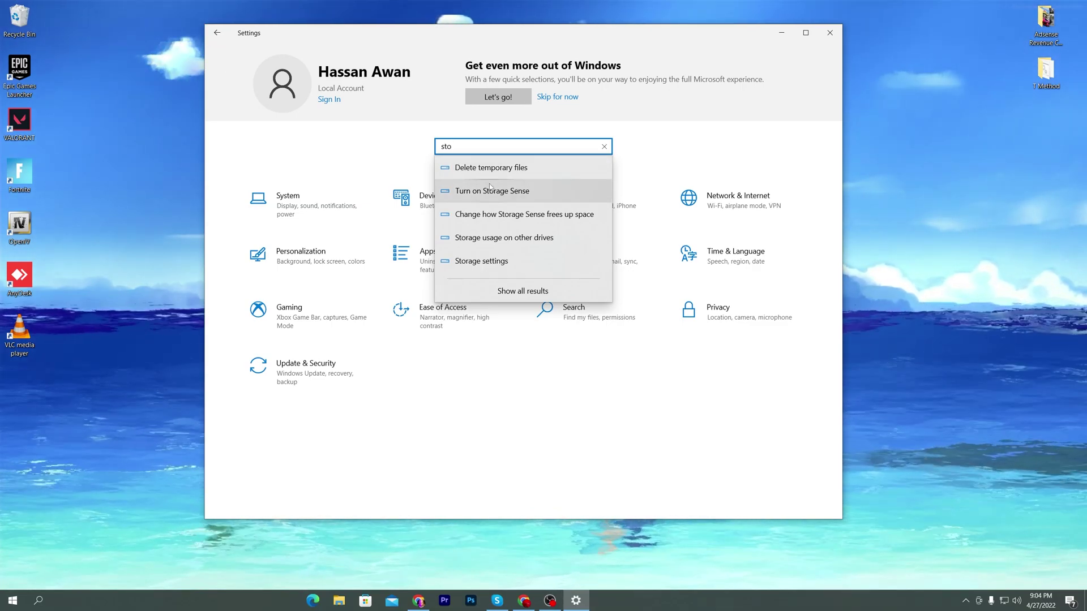
{"action": "left_click", "coordinate": [490, 190]}
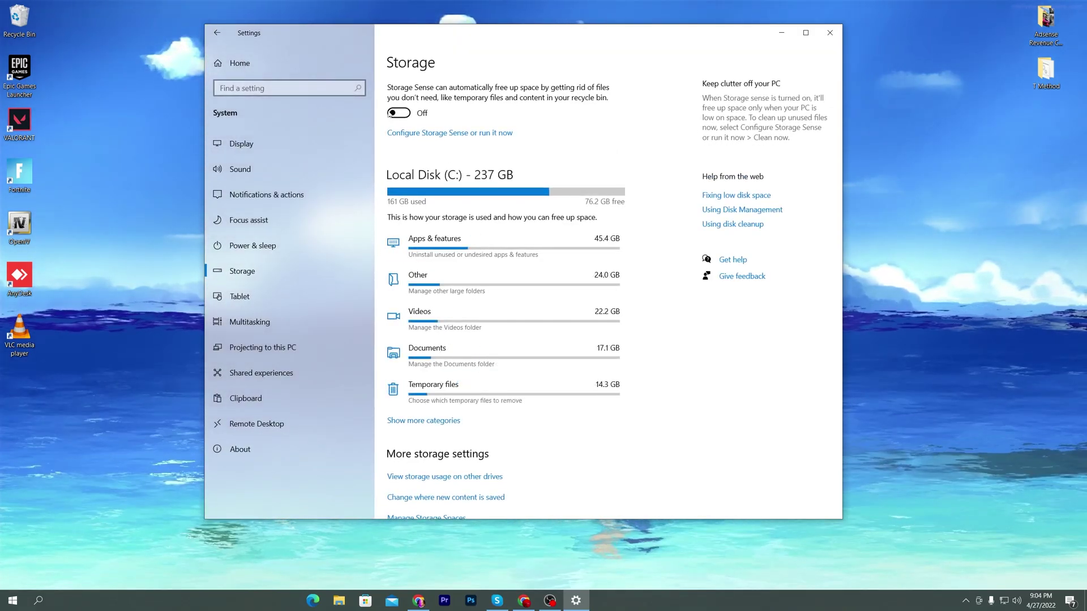
{"action": "left_click", "coordinate": [392, 113]}
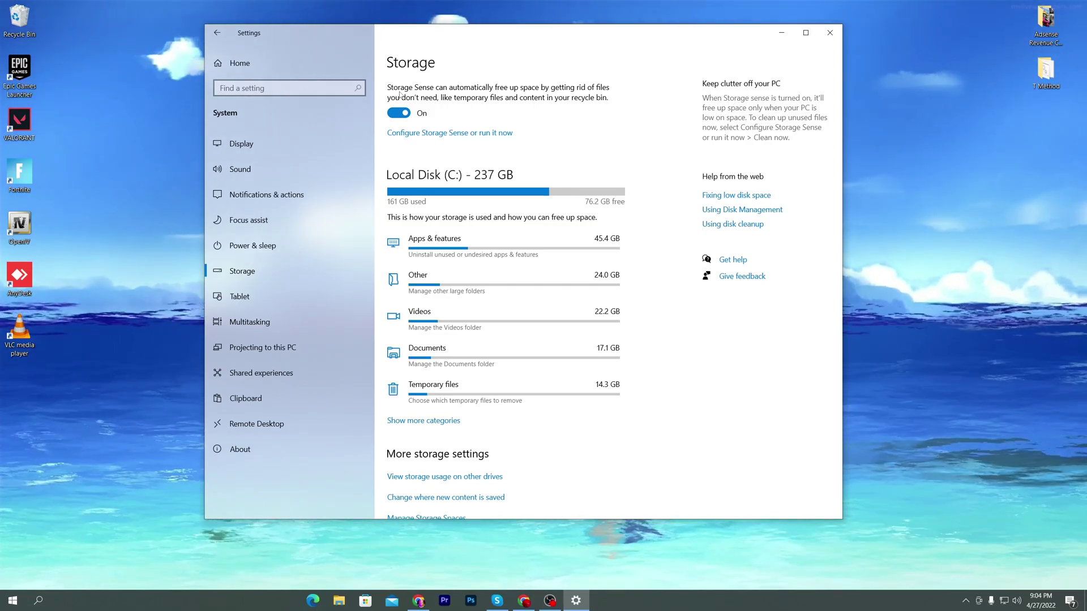
{"action": "left_click", "coordinate": [400, 112]}
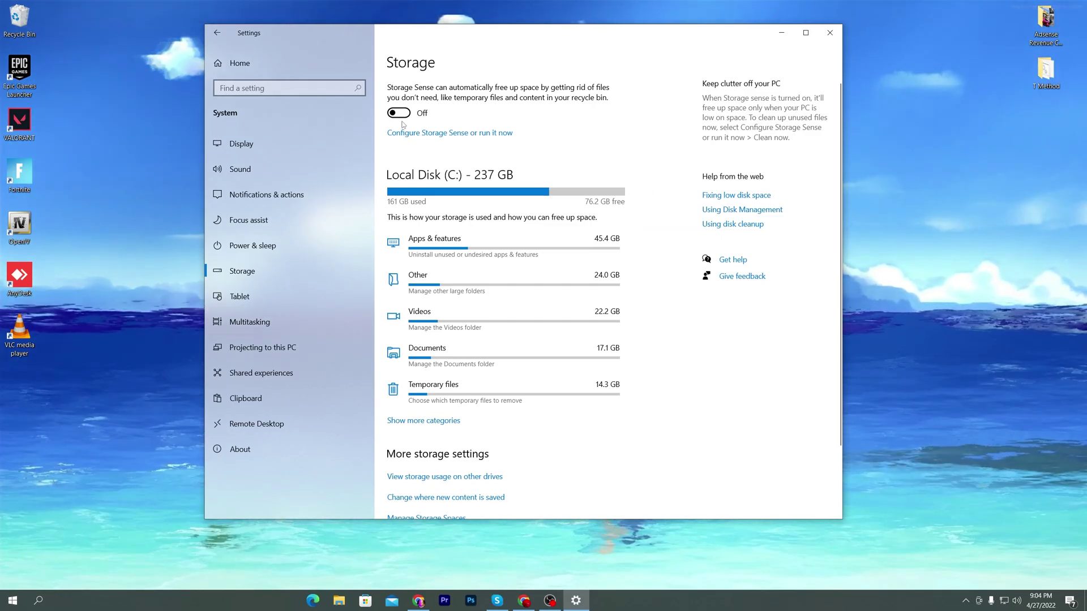
{"action": "left_click", "coordinate": [241, 64]}
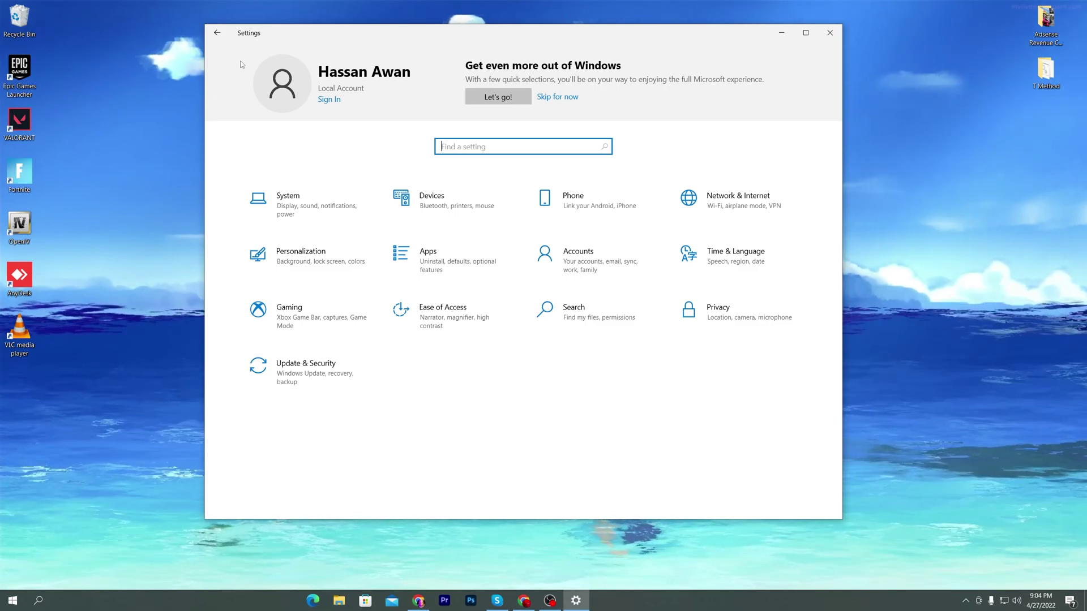
Step: Go to Update & Security to view the pending KB5005463 Windows update
{"action": "left_click", "coordinate": [303, 368]}
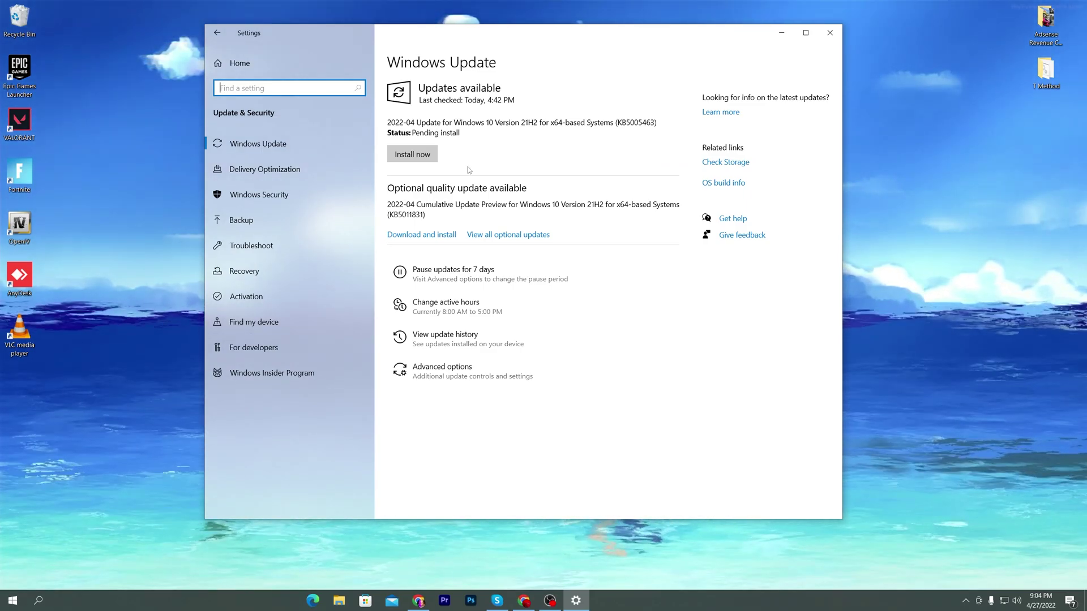
Step: Turn off 'Allow downloads from other PCs' in Delivery Optimization and review its Advanced options
{"action": "left_click", "coordinate": [298, 170]}
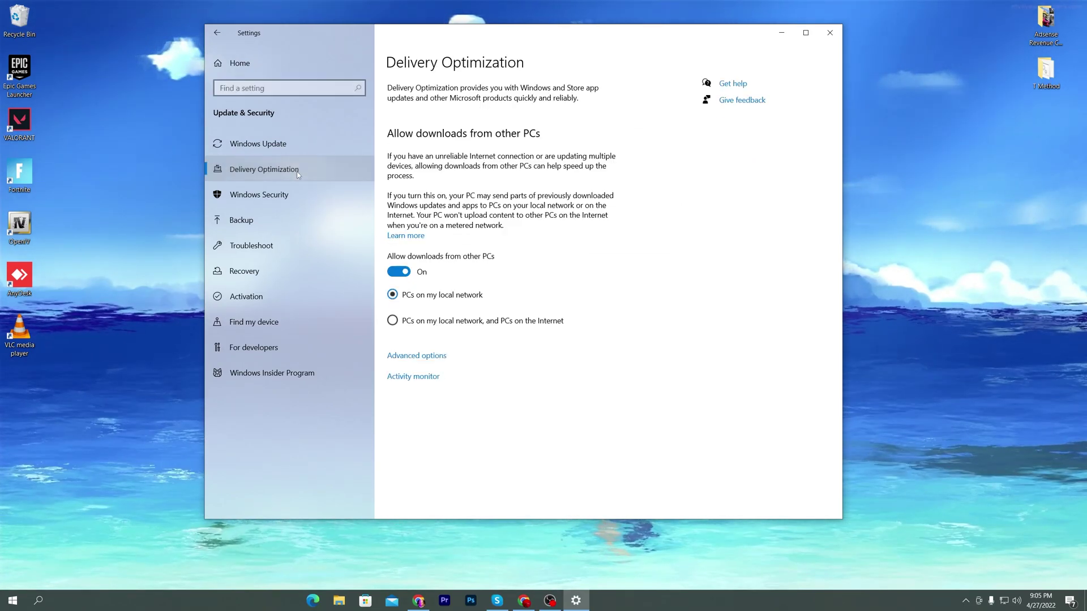
{"action": "left_click", "coordinate": [398, 273]}
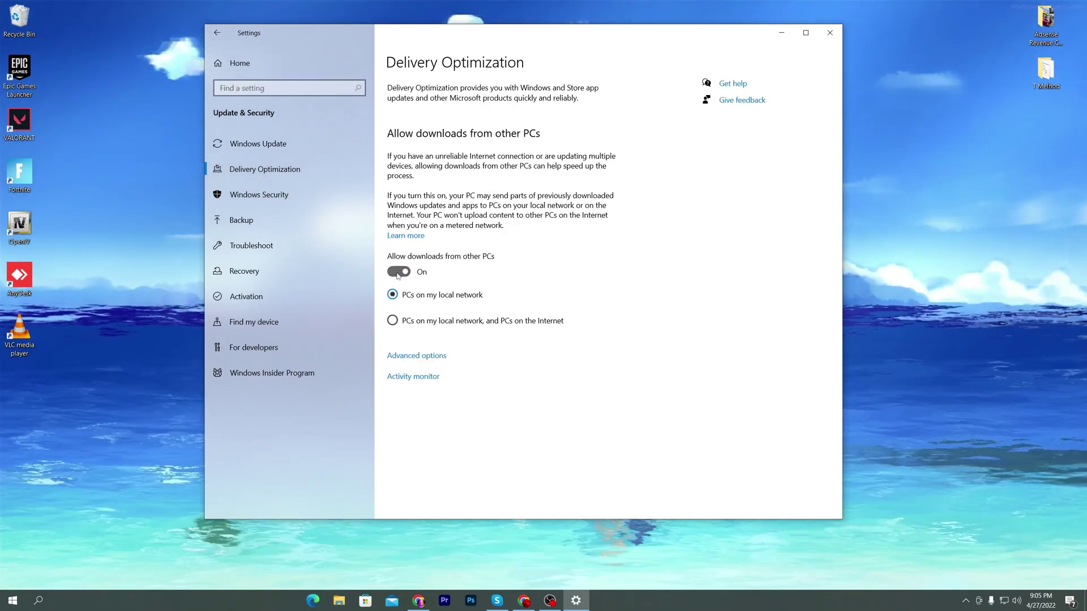
{"action": "left_click", "coordinate": [402, 356]}
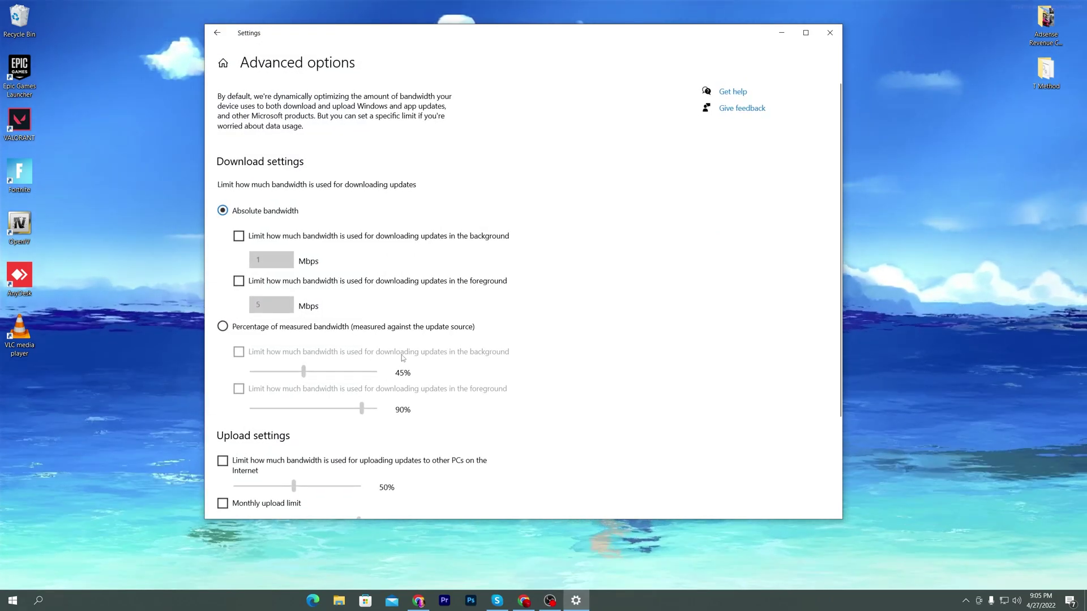
{"action": "scroll", "coordinate": [259, 195], "scroll_direction": "down", "scroll_amount": 3}
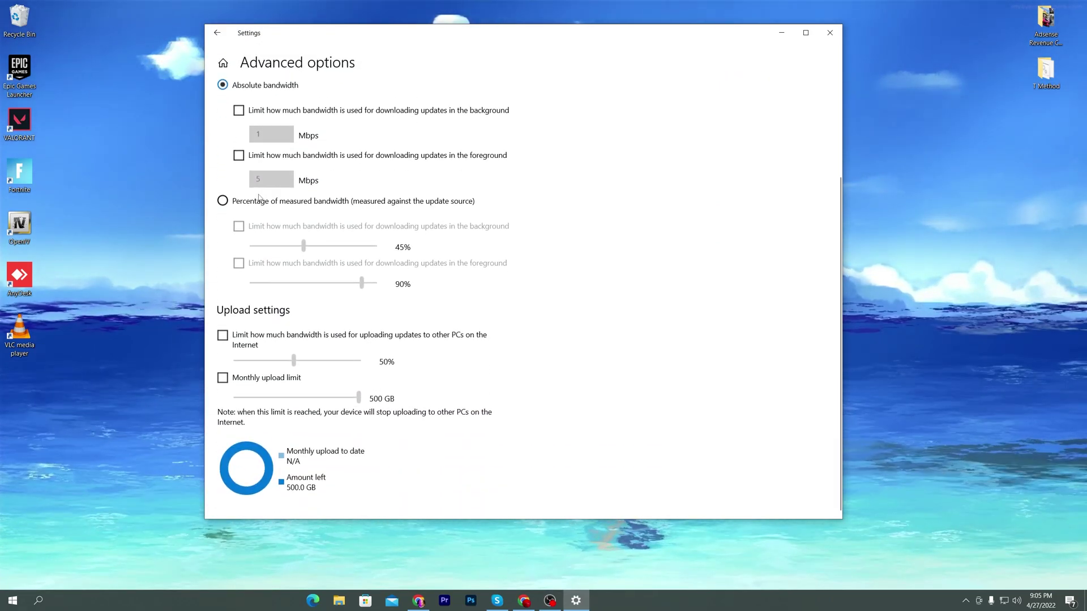
{"action": "scroll", "coordinate": [257, 352], "scroll_direction": "up", "scroll_amount": 3}
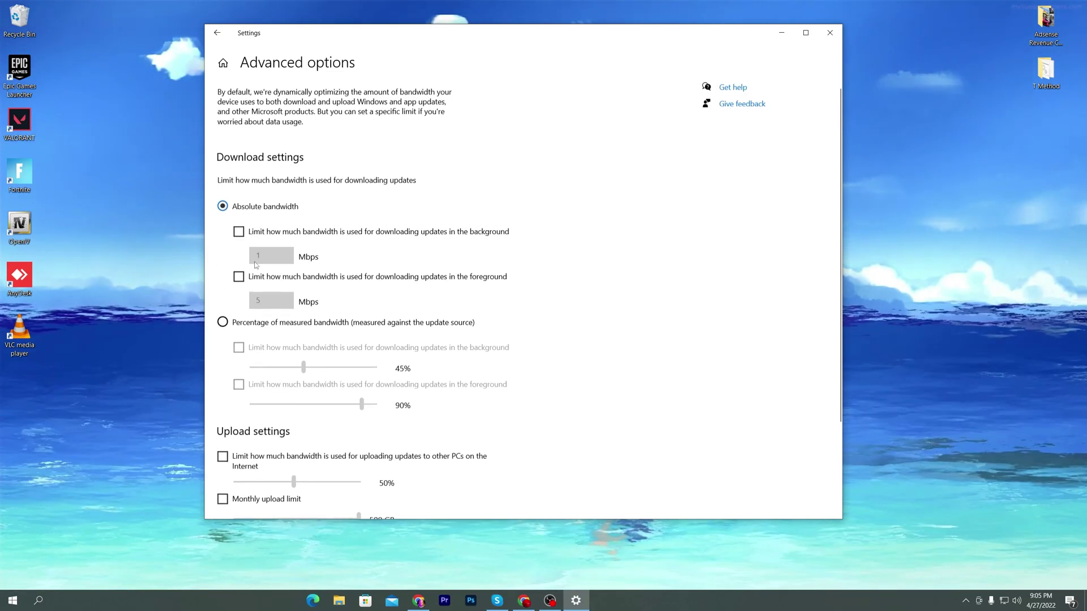
Step: Switch Hardware-accelerated GPU scheduling On under System > Display > Graphics settings
{"action": "left_click", "coordinate": [217, 34]}
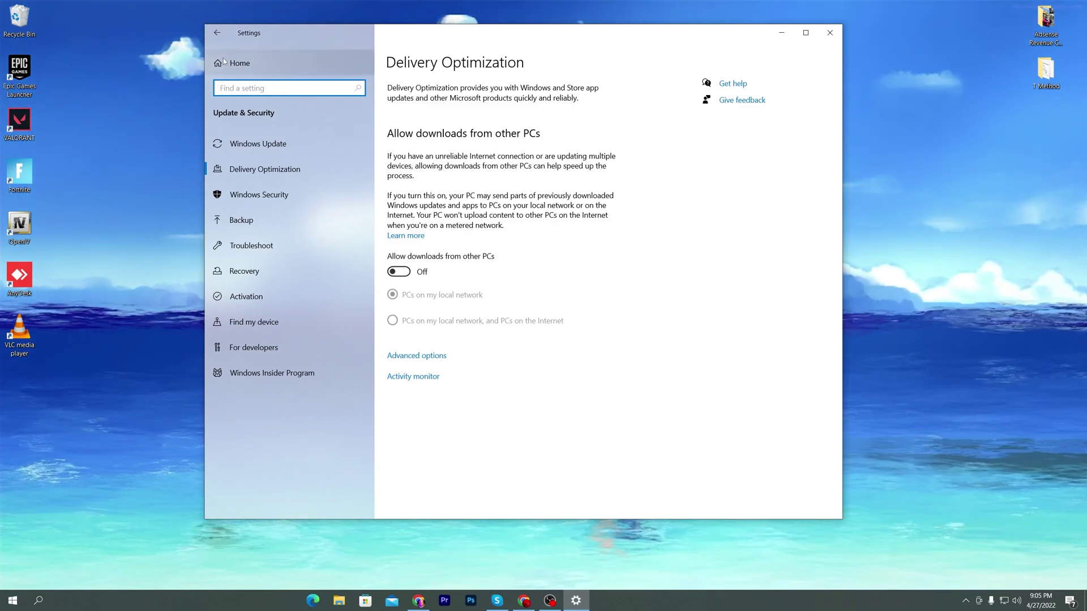
{"action": "left_click", "coordinate": [219, 65]}
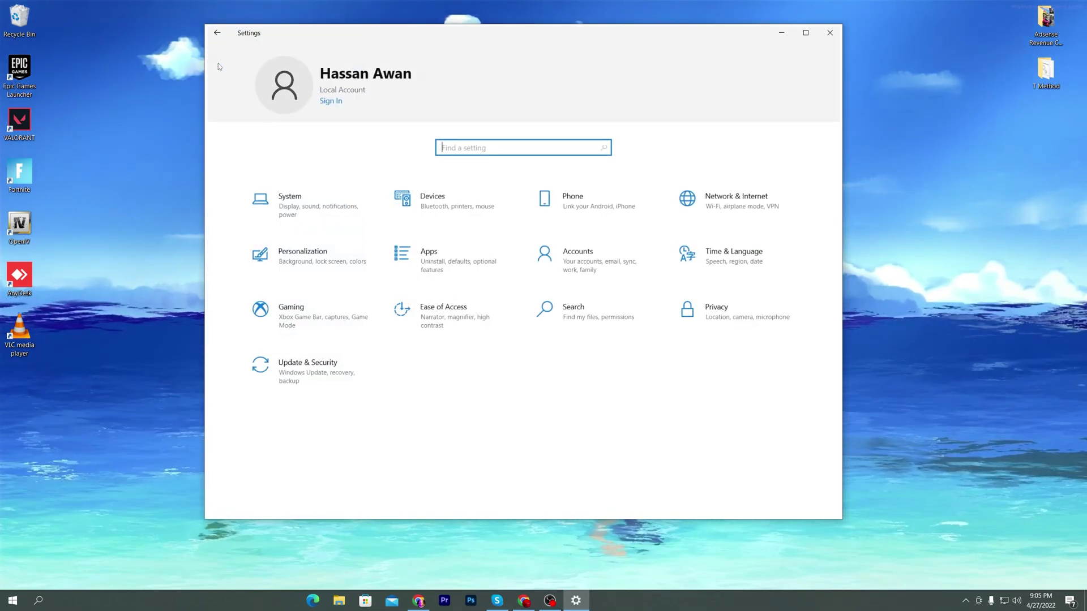
{"action": "left_click", "coordinate": [303, 203]}
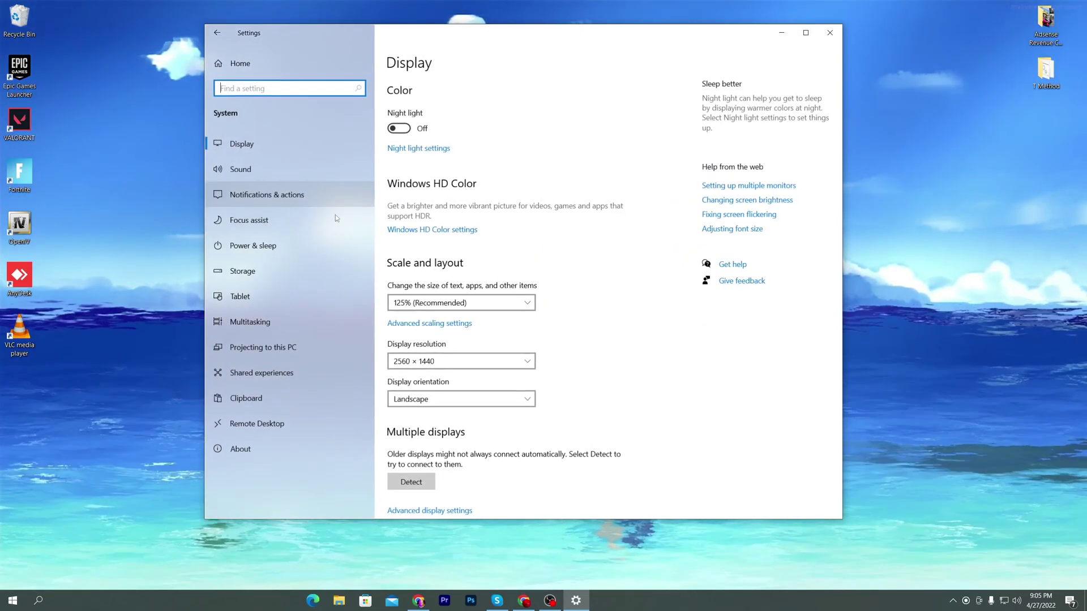
{"action": "scroll", "coordinate": [493, 256], "scroll_direction": "down", "scroll_amount": 1}
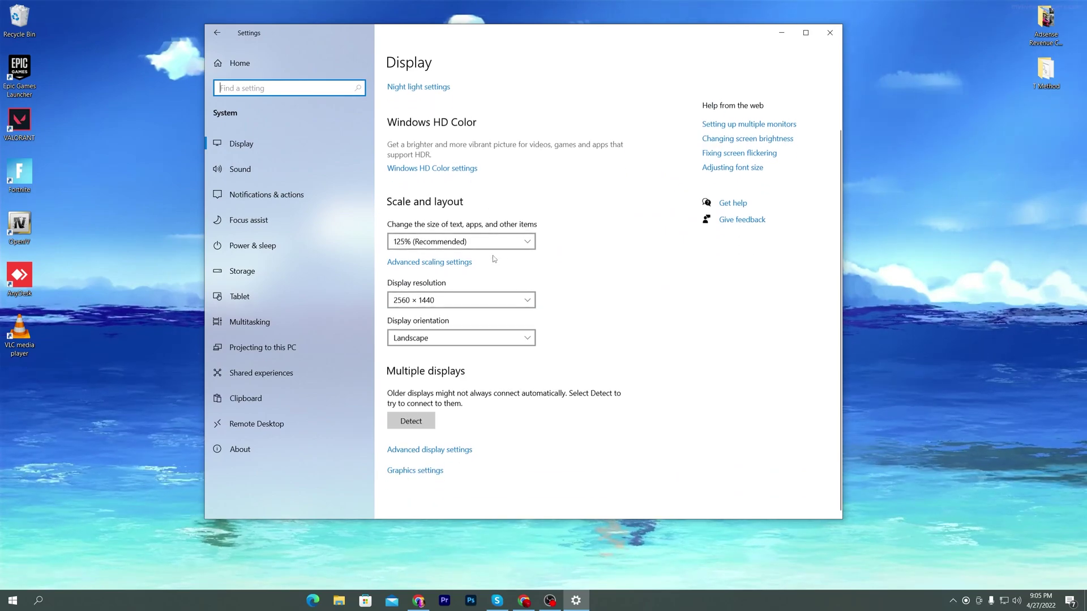
{"action": "left_click", "coordinate": [433, 471]}
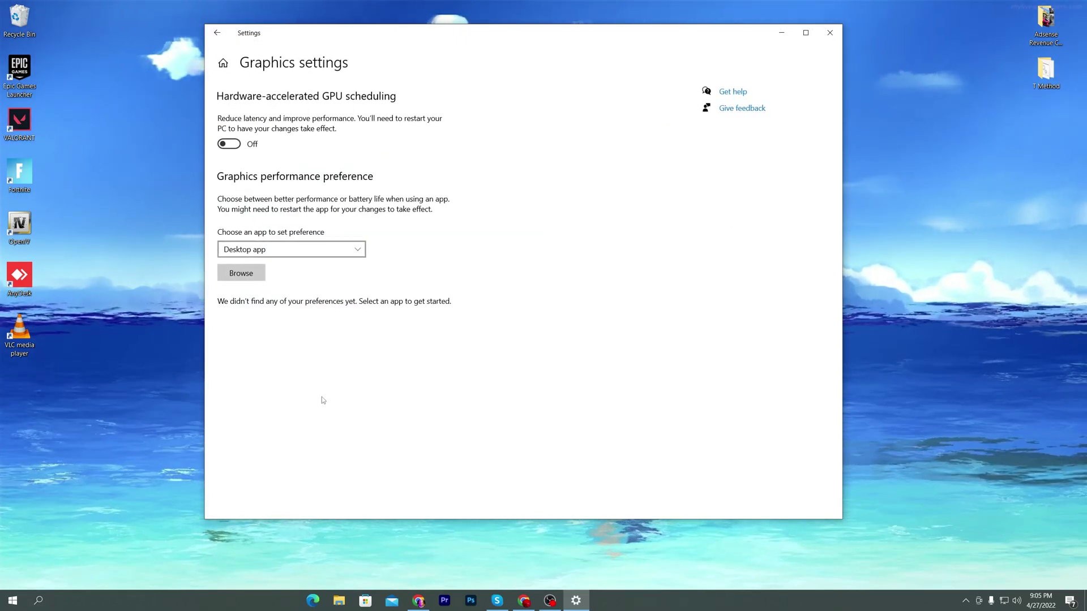
{"action": "left_click", "coordinate": [226, 145]}
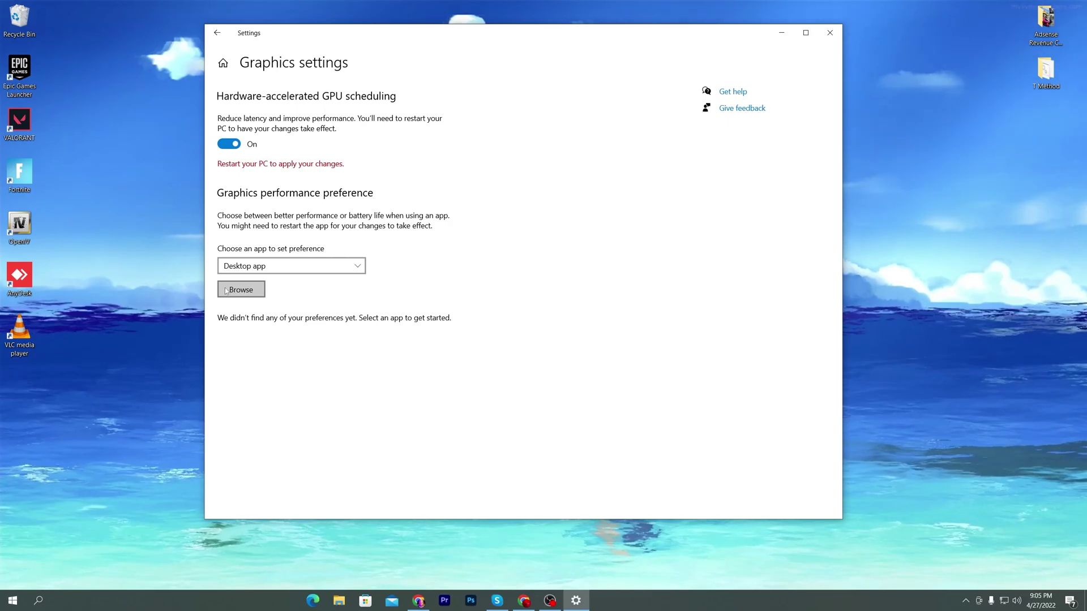
Step: Browse to C:\Program Files\Epic Games\Fortnite\FortniteGame\Binaries\Win64 and select FortniteClient-Win64-Shipping
{"action": "left_click", "coordinate": [242, 289]}
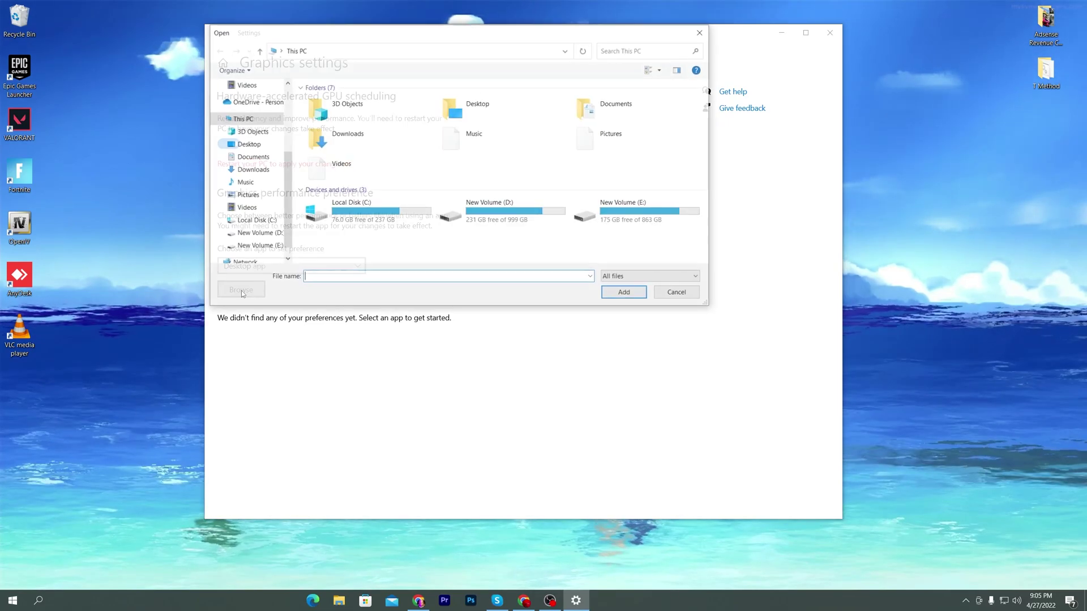
{"action": "left_click_drag", "start_coordinate": [357, 41], "coordinate": [476, 46]}
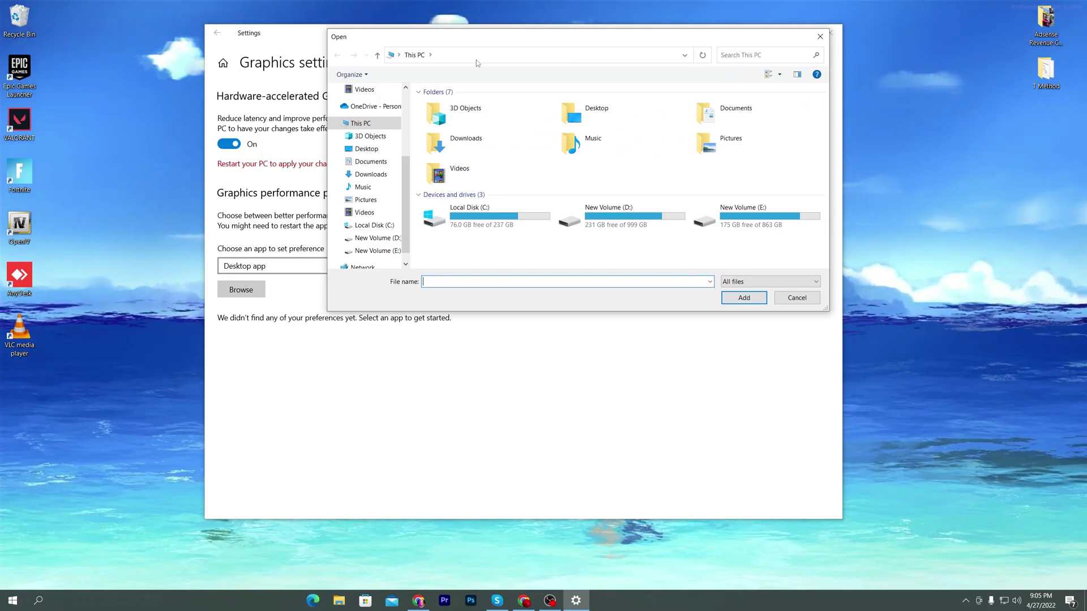
{"action": "double_click", "coordinate": [491, 207]}
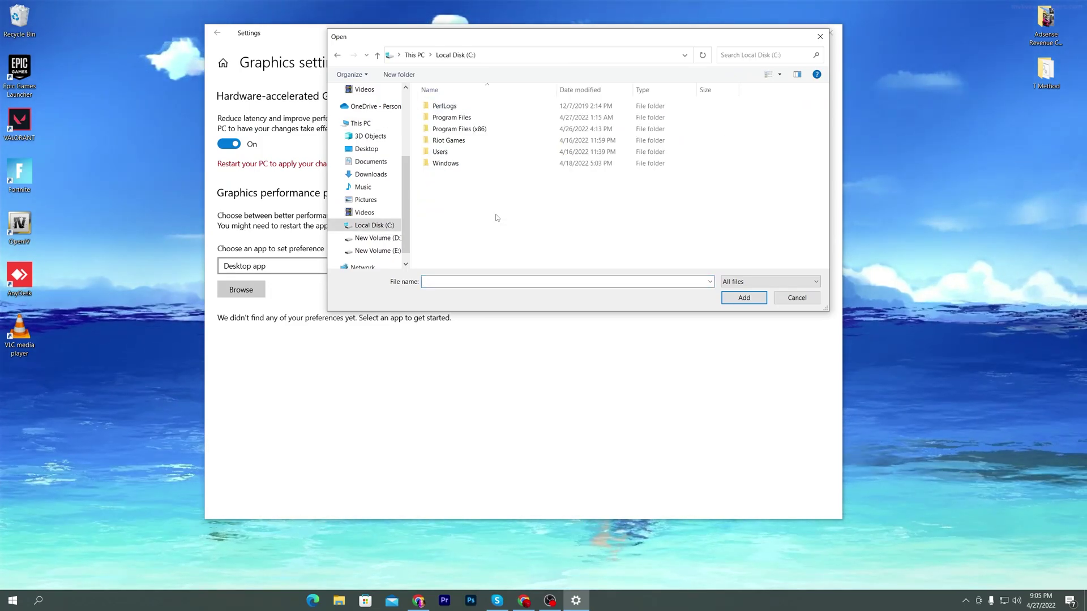
{"action": "double_click", "coordinate": [478, 118]}
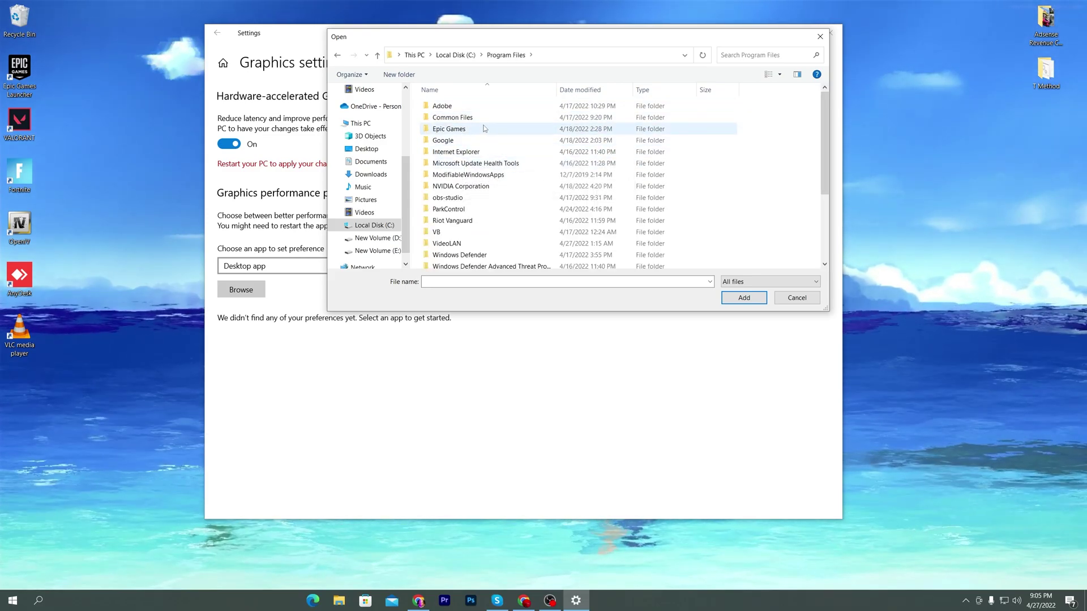
{"action": "scroll", "coordinate": [484, 125], "scroll_direction": "down", "scroll_amount": 1}
{"action": "double_click", "coordinate": [469, 108]}
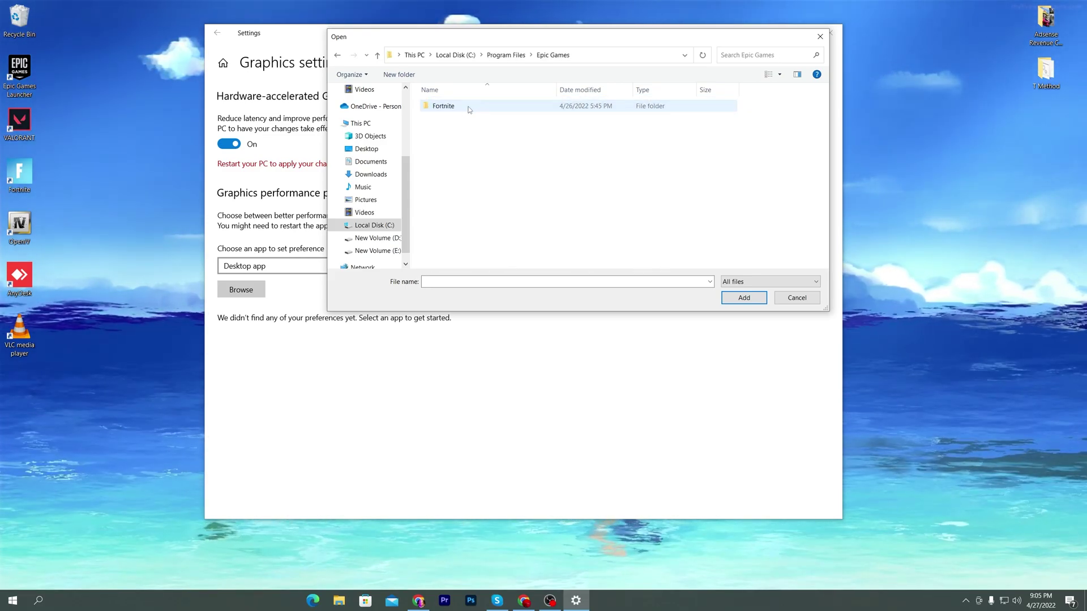
{"action": "double_click", "coordinate": [469, 107]}
{"action": "left_click", "coordinate": [453, 140]}
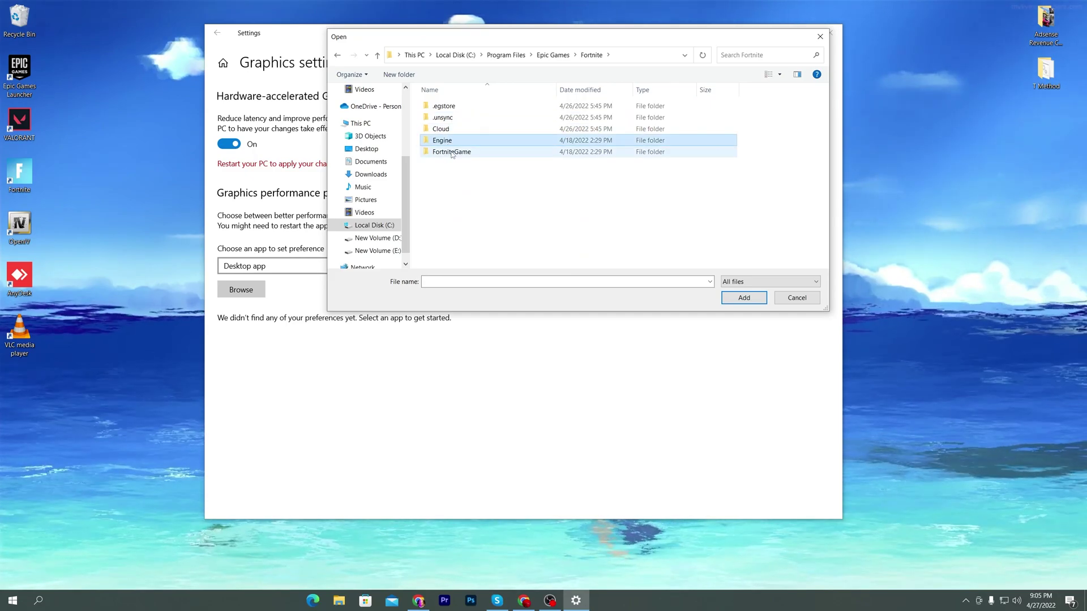
{"action": "double_click", "coordinate": [451, 152]}
{"action": "double_click", "coordinate": [461, 106]}
{"action": "double_click", "coordinate": [442, 118]}
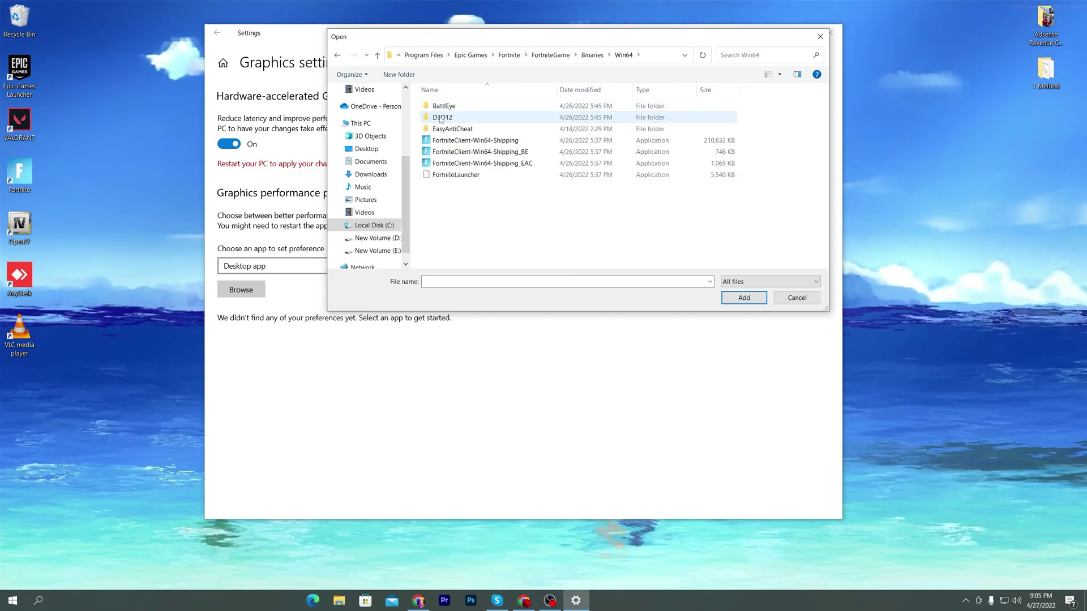
{"action": "left_click", "coordinate": [464, 141]}
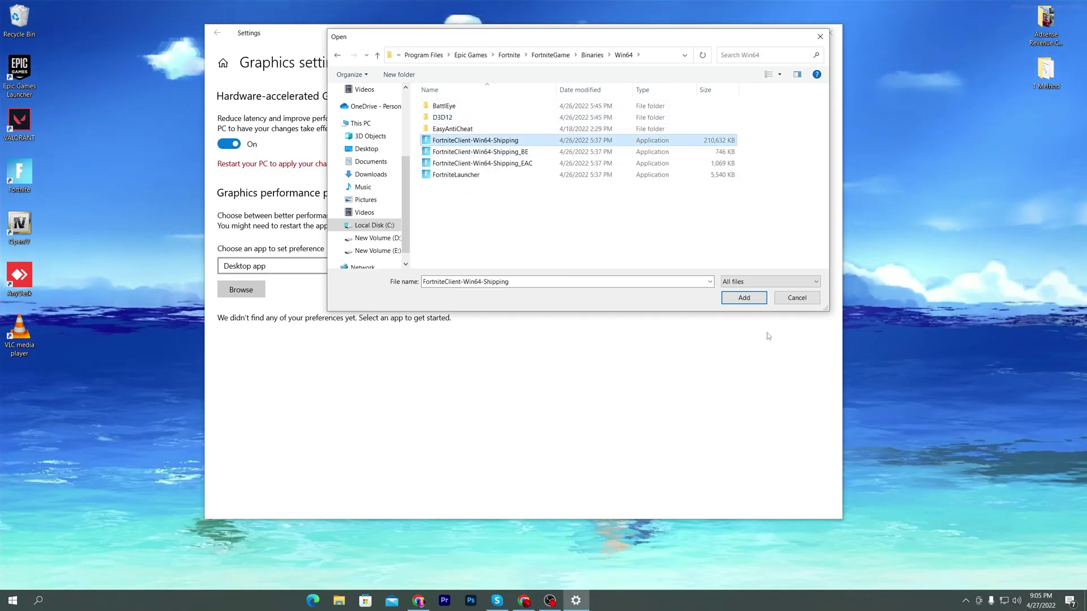
Step: Add FortniteClient-Win64-Shipping to the graphics list and save it as High performance
{"action": "left_click", "coordinate": [743, 298]}
{"action": "left_click", "coordinate": [372, 375]}
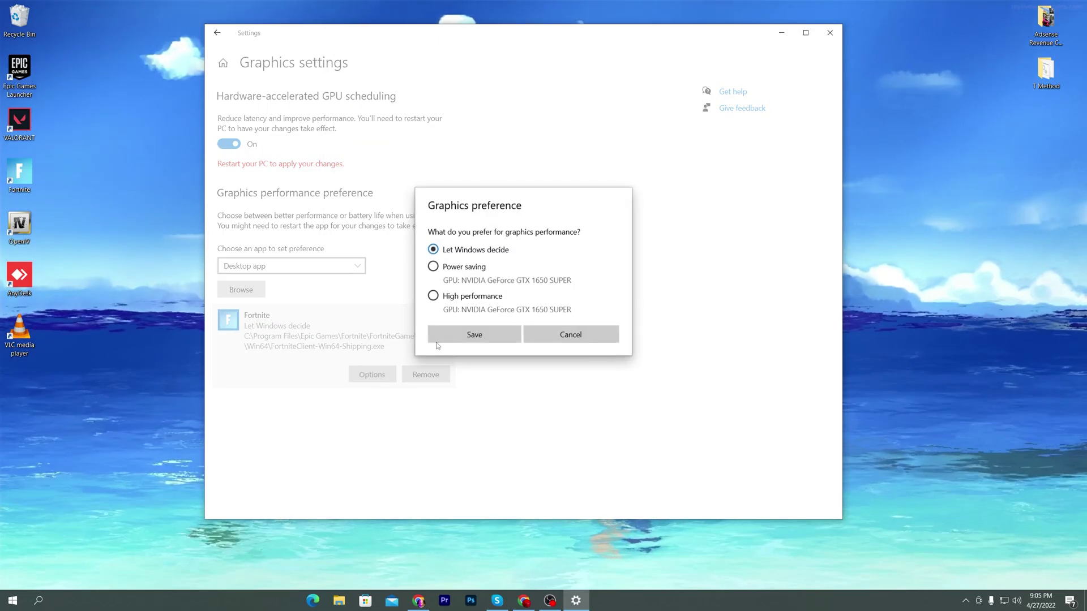
{"action": "left_click", "coordinate": [453, 298]}
{"action": "left_click", "coordinate": [470, 341]}
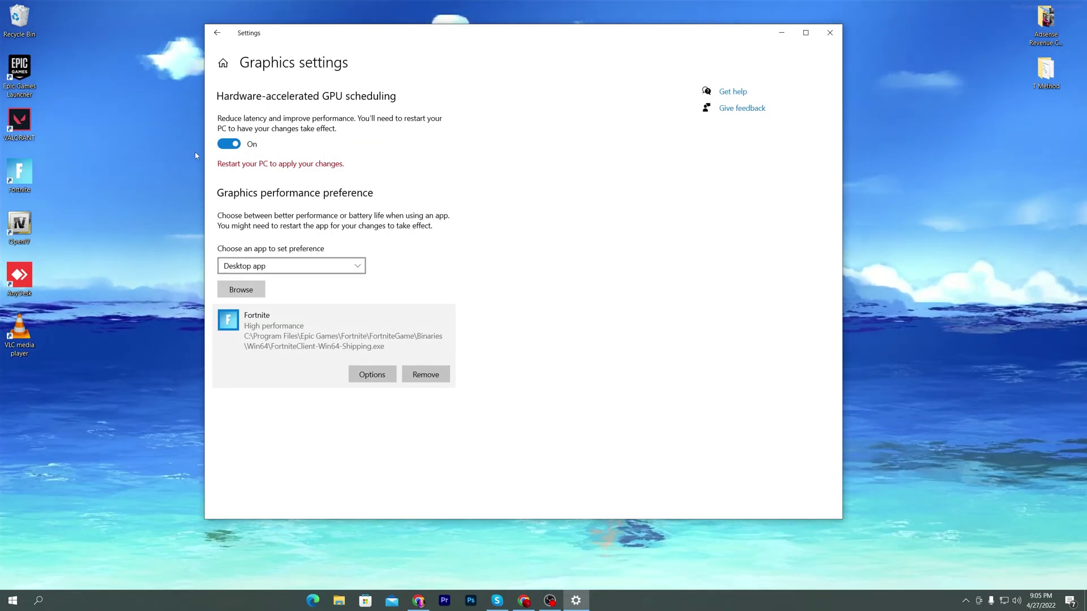
Step: Browse to E:\GTA.V.Repack.Games.com\Grand Theft Auto V and select the GTA5 program
{"action": "left_click", "coordinate": [241, 289]}
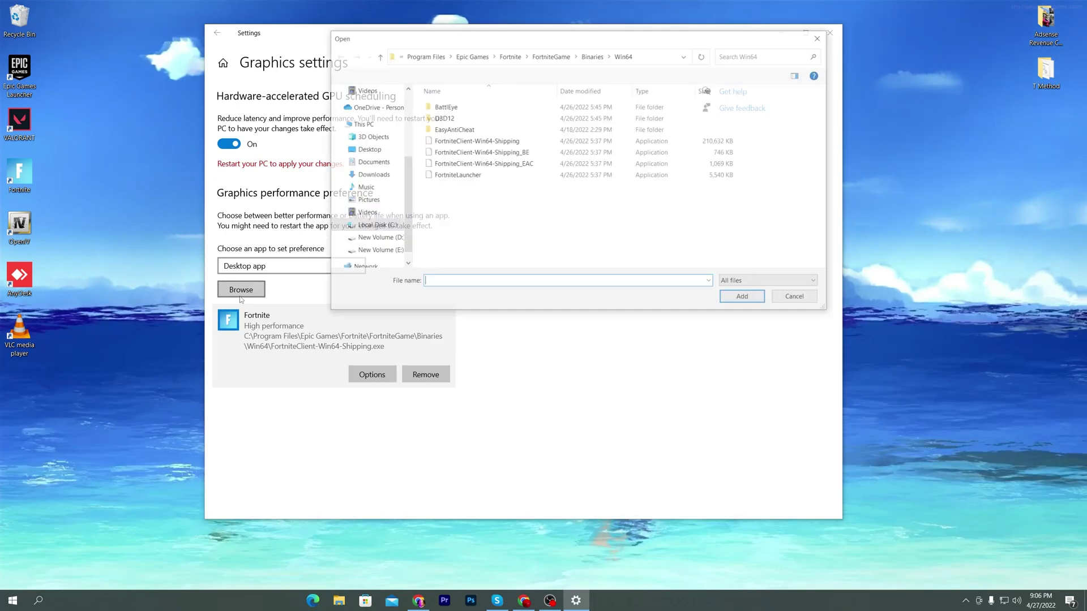
{"action": "left_click", "coordinate": [374, 251]}
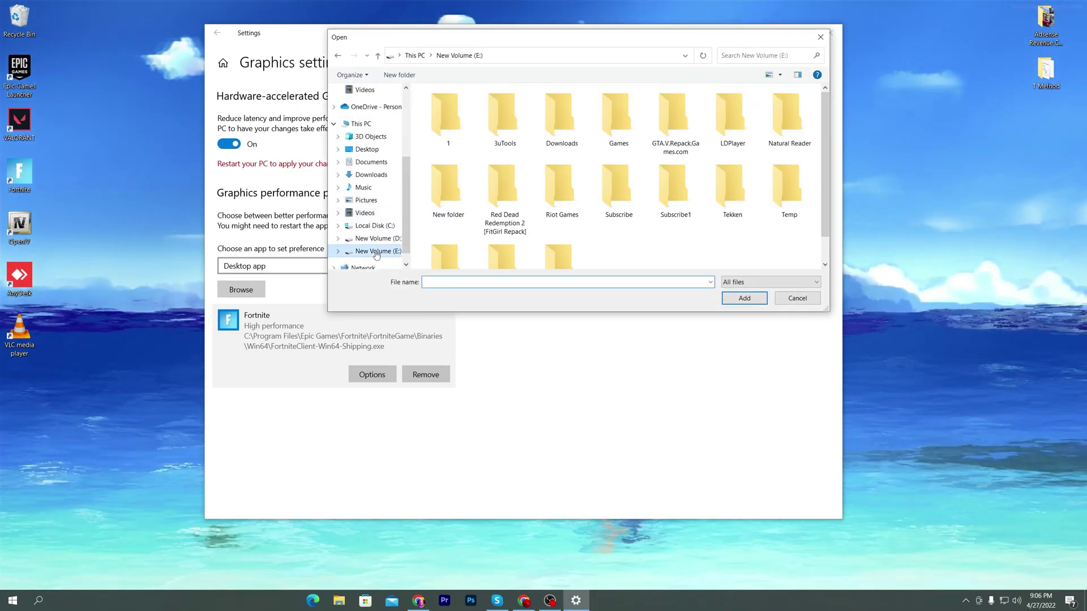
{"action": "double_click", "coordinate": [680, 132]}
{"action": "left_click", "coordinate": [486, 120]}
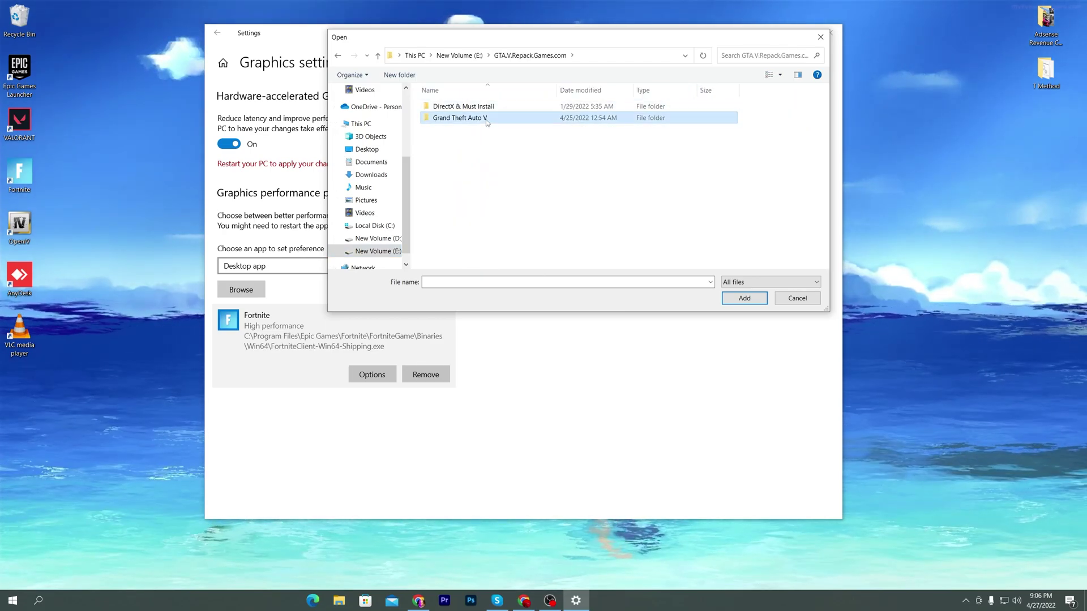
{"action": "double_click", "coordinate": [486, 120]}
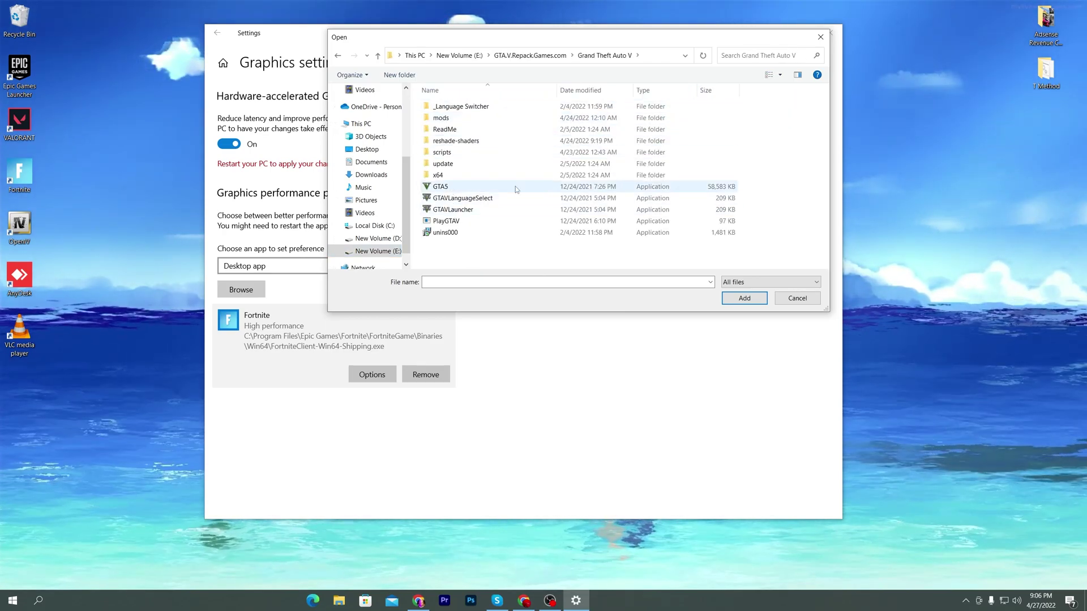
{"action": "left_click", "coordinate": [643, 188]}
Step: Add GTA5 to the graphics list and save it as High performance
{"action": "left_click", "coordinate": [745, 298]}
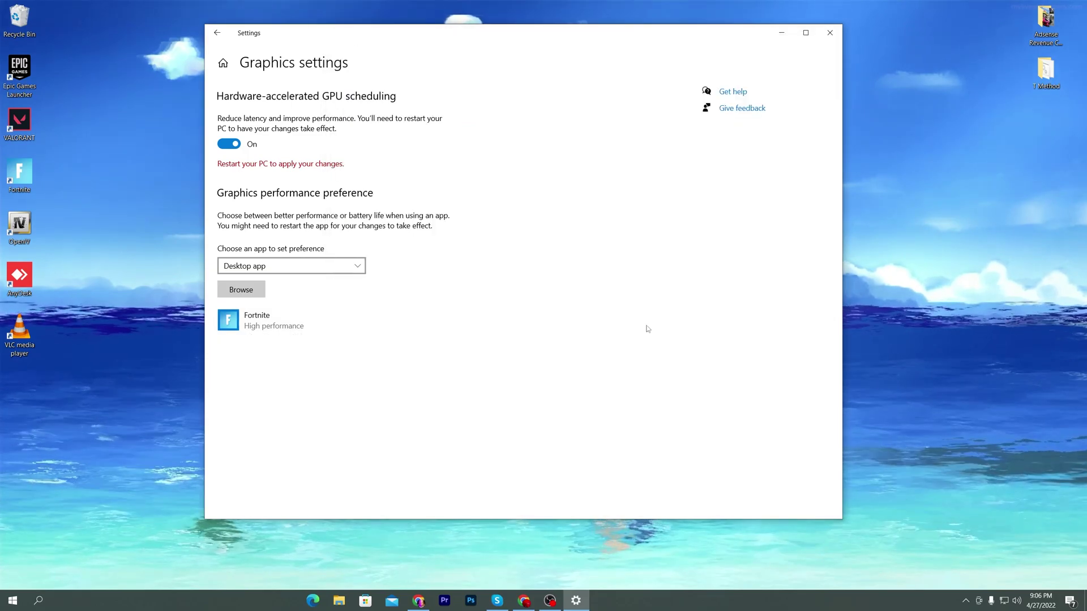
{"action": "left_click", "coordinate": [374, 397]}
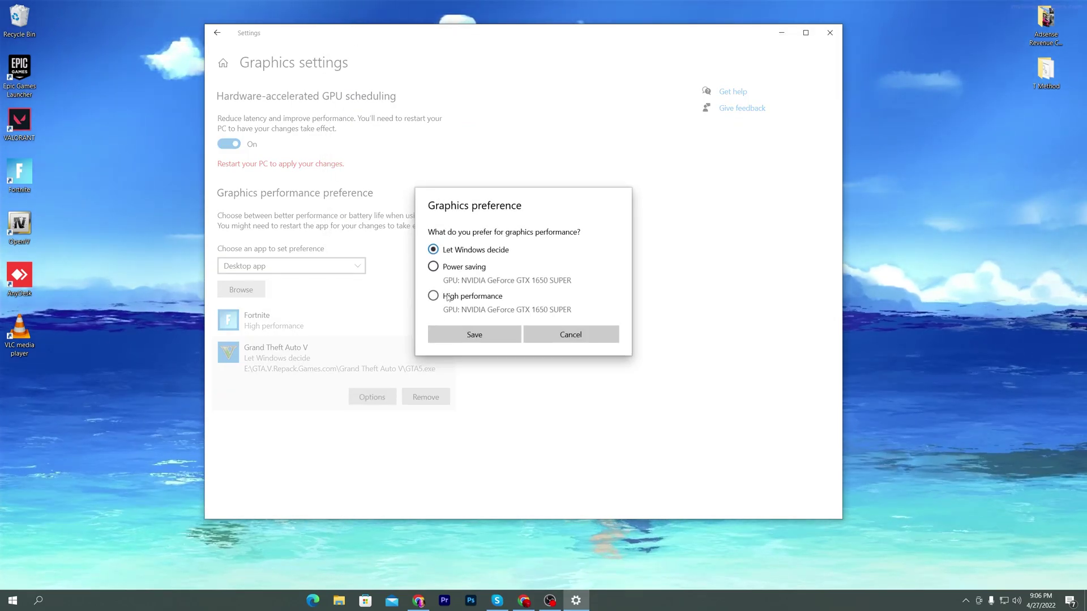
{"action": "left_click", "coordinate": [447, 296]}
{"action": "left_click", "coordinate": [473, 335]}
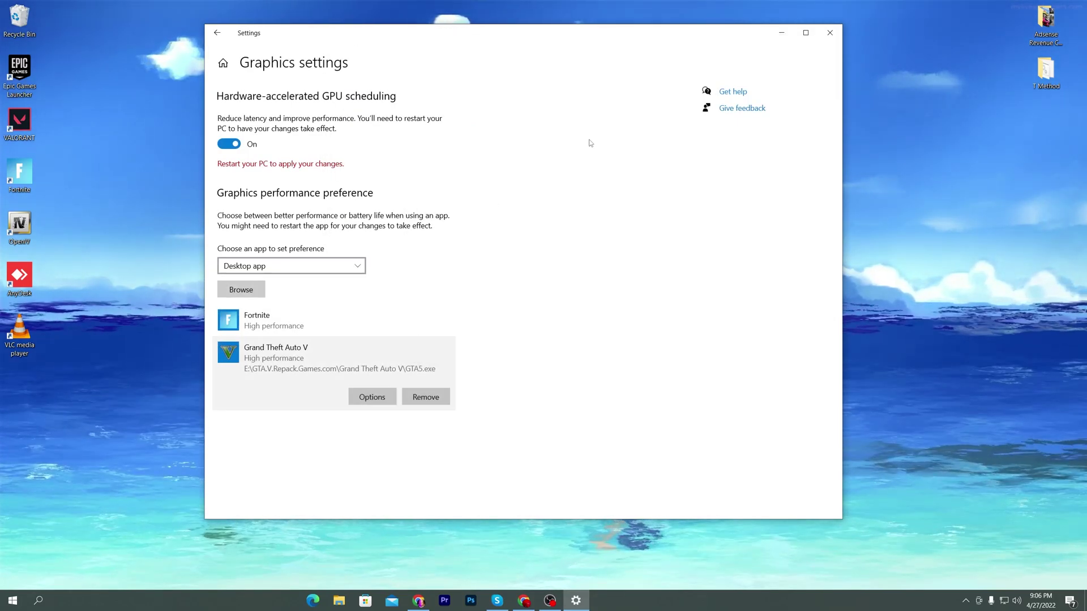
{"action": "left_click", "coordinate": [830, 32]}
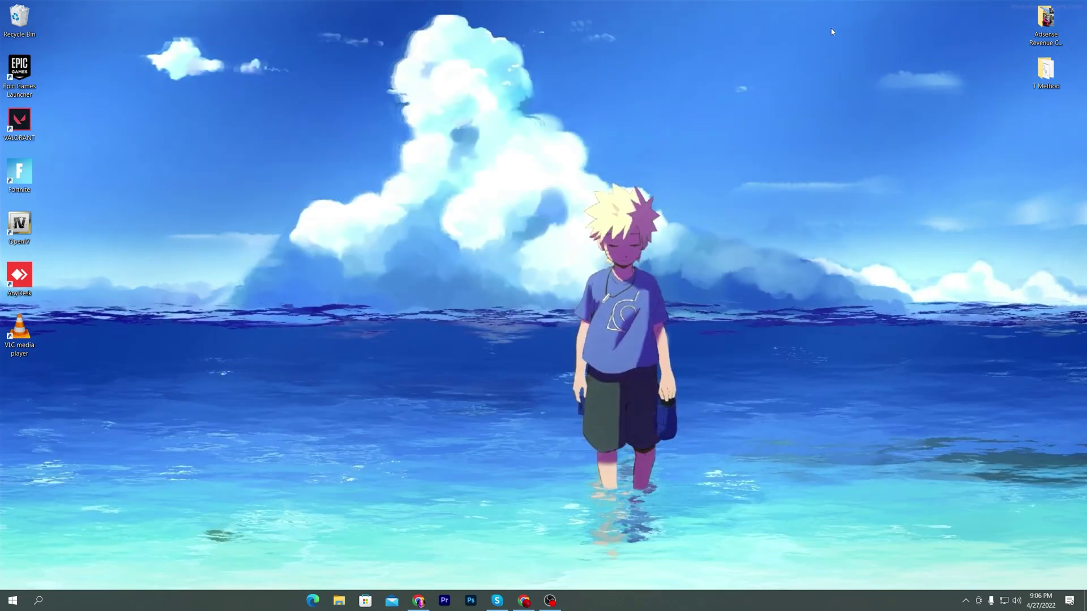